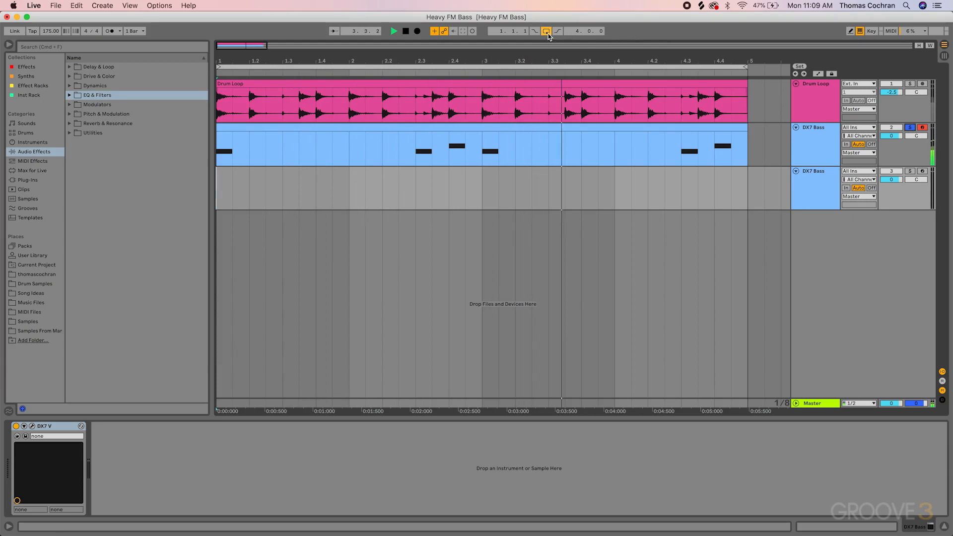
Turn off looping, stop playback and unsolo the first DX7 Bass track
{"action": "left_click", "coordinate": [546, 31]}
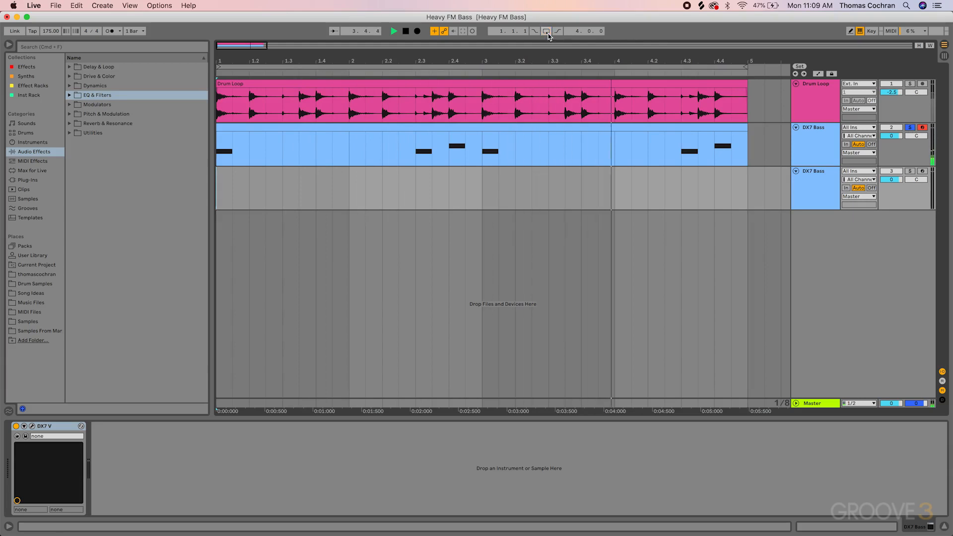
{"action": "key", "text": "space"}
{"action": "left_click", "coordinate": [908, 128]}
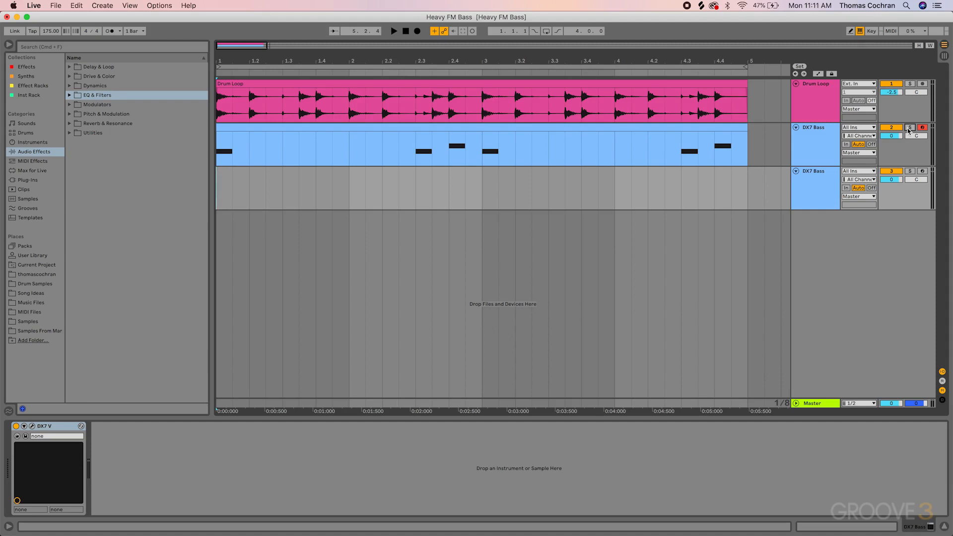
Move the bass MIDI clip from the first DX7 Bass track down to the second one at the same start position
{"action": "left_click_drag", "start_coordinate": [501, 127], "coordinate": [498, 171]}
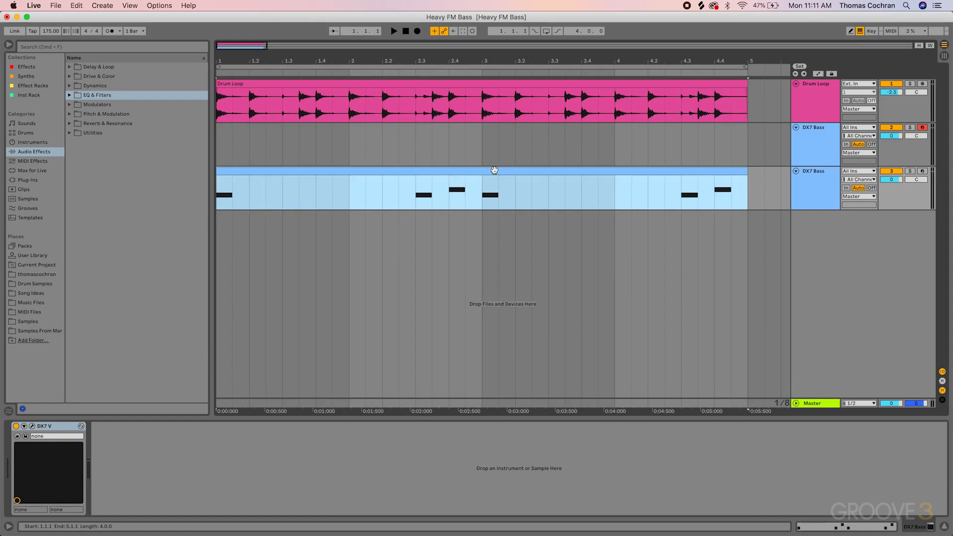
{"action": "double_click", "coordinate": [494, 170]}
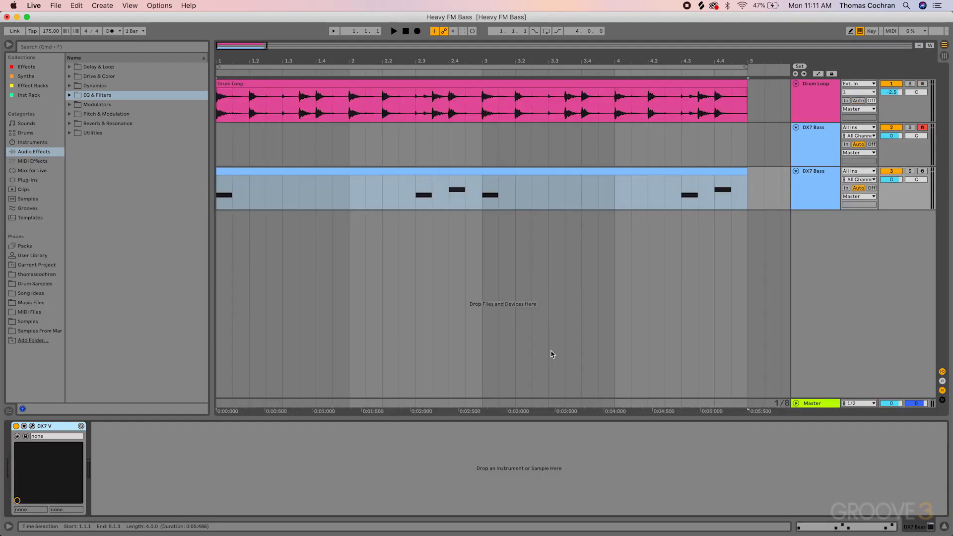
Mute the Drum Loop and first DX7 Bass tracks, and arm the second DX7 Bass track for recording
{"action": "left_click", "coordinate": [807, 99]}
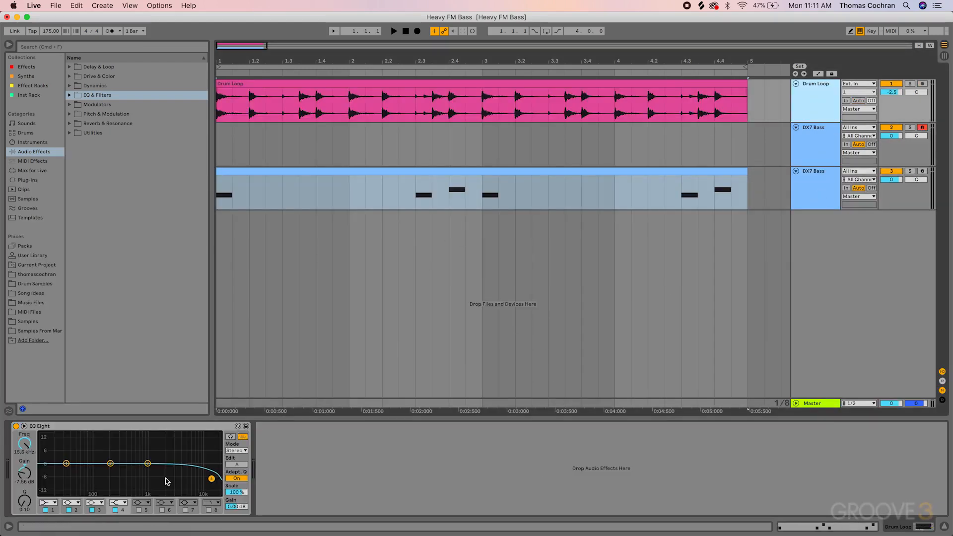
{"action": "left_click", "coordinate": [891, 83]}
{"action": "left_click", "coordinate": [827, 100]}
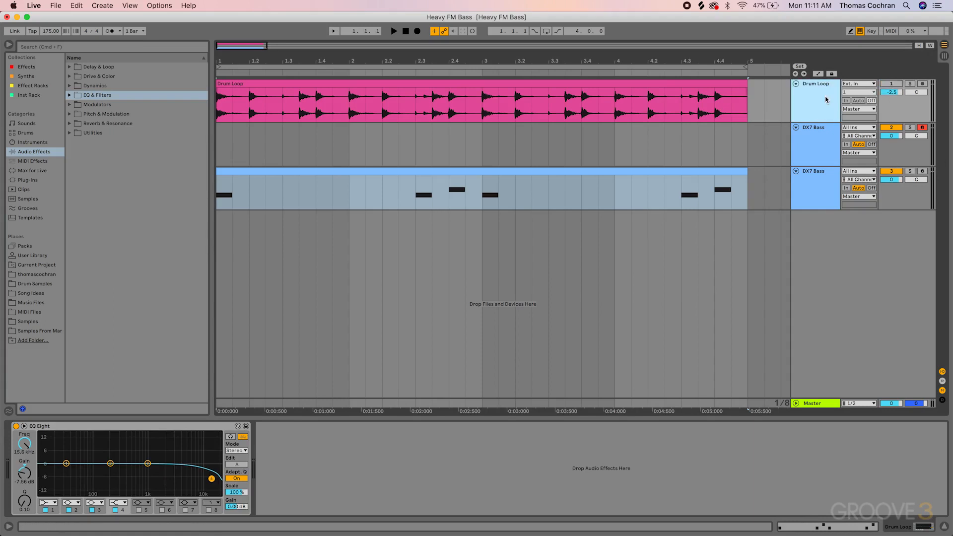
{"action": "left_click", "coordinate": [893, 127]}
{"action": "left_click", "coordinate": [922, 171]}
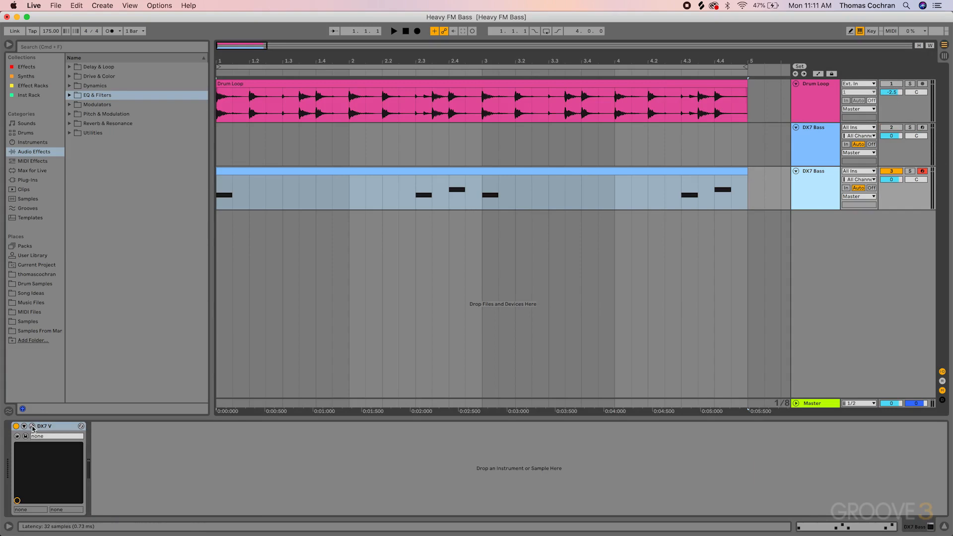
Open the DX7 V editor on the second DX7 Bass track and load a preset from the Template type
{"action": "left_click", "coordinate": [33, 428]}
{"action": "left_click_drag", "start_coordinate": [429, 19], "coordinate": [544, 21]}
{"action": "left_click", "coordinate": [450, 31]}
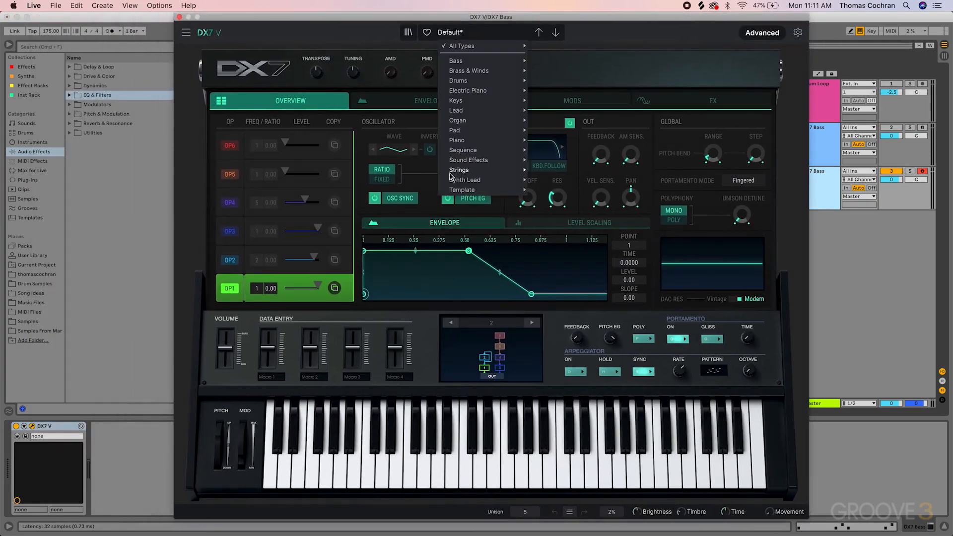
{"action": "mouse_move", "coordinate": [458, 170]}
{"action": "mouse_move", "coordinate": [465, 190]}
{"action": "left_click", "coordinate": [549, 191]}
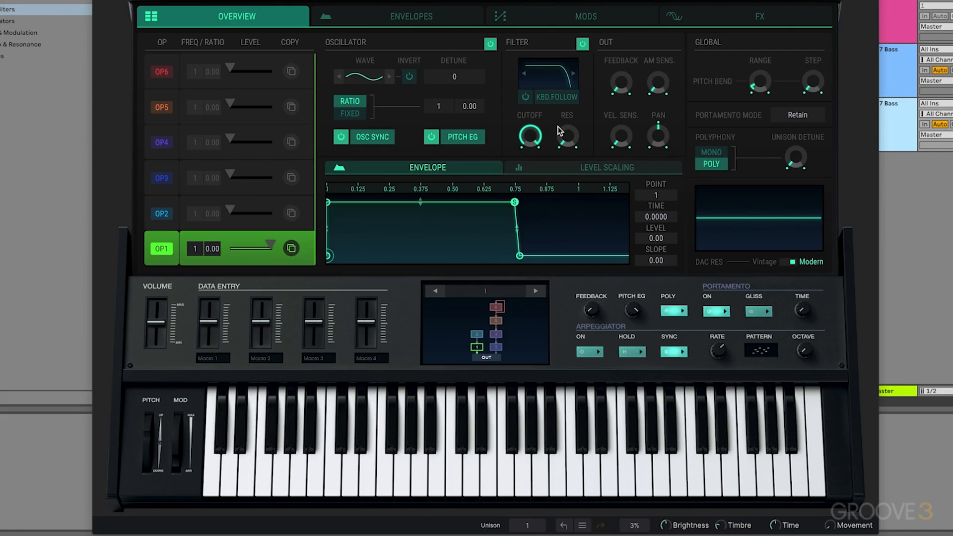
Switch the synth to algorithm 2 and set operator 1's waveform to Triangle
{"action": "left_click", "coordinate": [540, 291]}
{"action": "mouse_move", "coordinate": [267, 246]}
{"action": "left_click", "coordinate": [372, 77]}
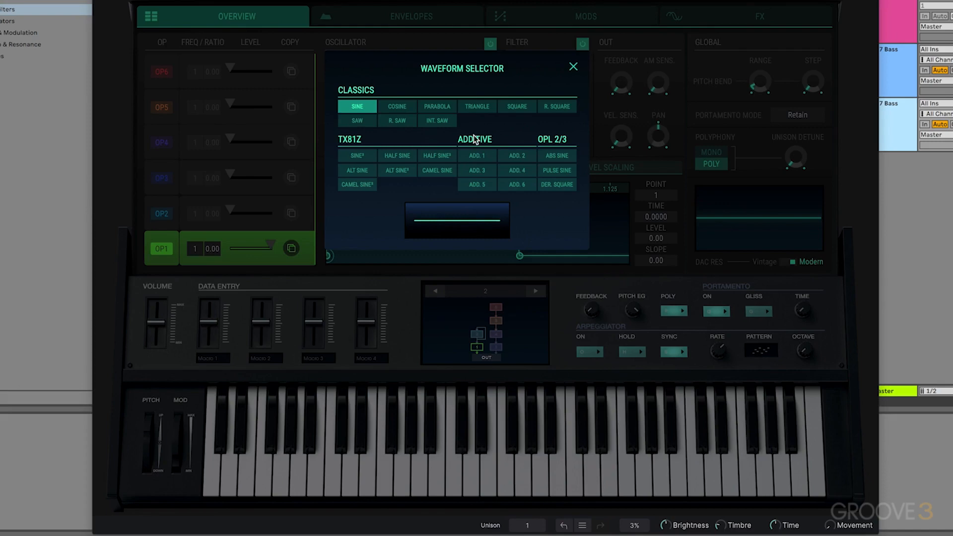
{"action": "left_click", "coordinate": [476, 106]}
{"action": "left_click", "coordinate": [573, 67]}
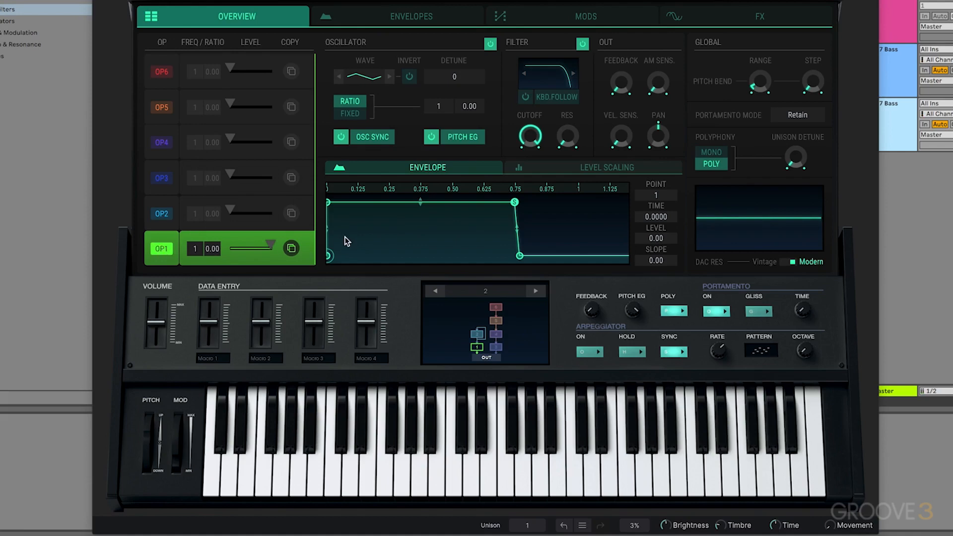
Lengthen operator 1's release by setting envelope point 4 to a time of about 0.366
{"action": "left_click", "coordinate": [519, 256]}
{"action": "left_click_drag", "start_coordinate": [519, 257], "coordinate": [606, 267]}
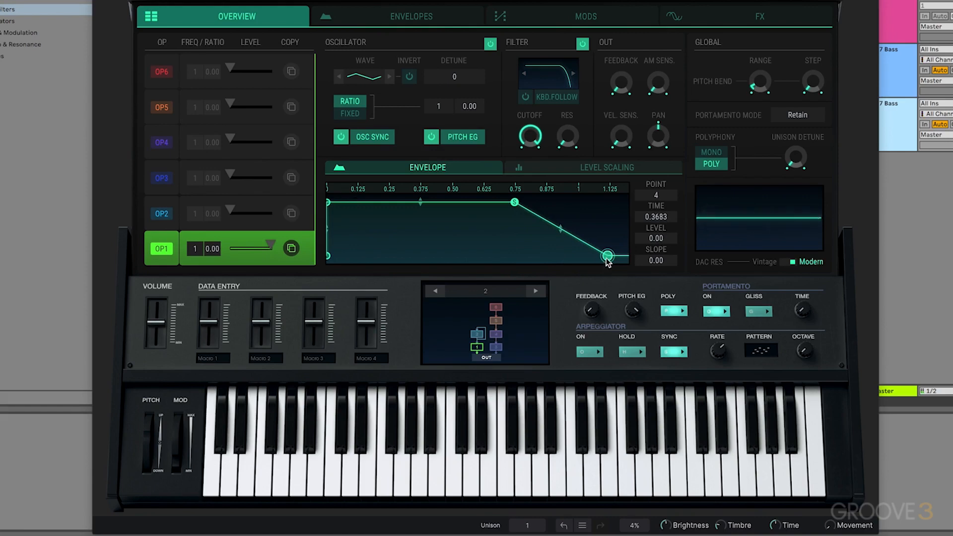
{"action": "left_click_drag", "start_coordinate": [607, 267], "coordinate": [605, 264]}
Raise operator 1's filter resonance slightly, test the cutoff down to 0.100 Hz and reset it to its 20000 Hz default
{"action": "mouse_move", "coordinate": [529, 139]}
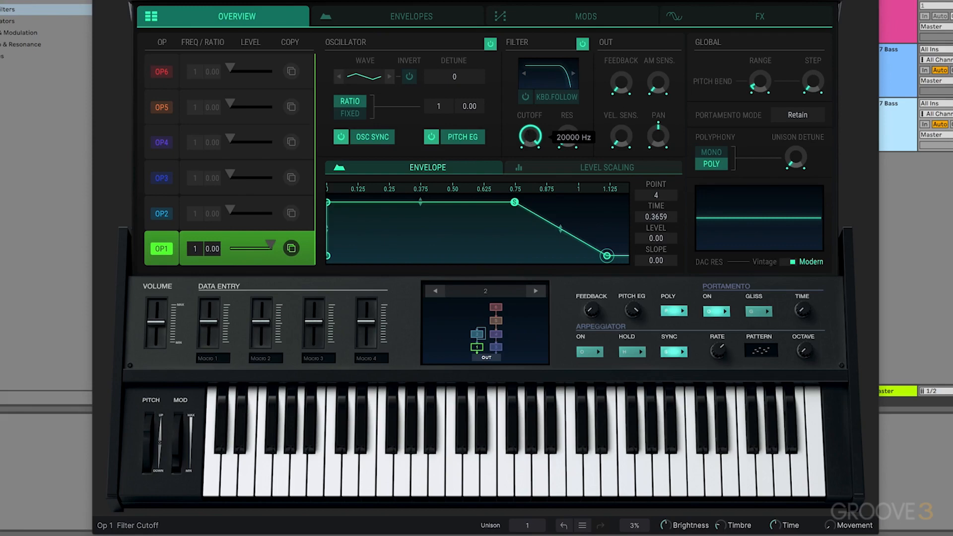
{"action": "left_click_drag", "start_coordinate": [530, 136], "coordinate": [530, 20]}
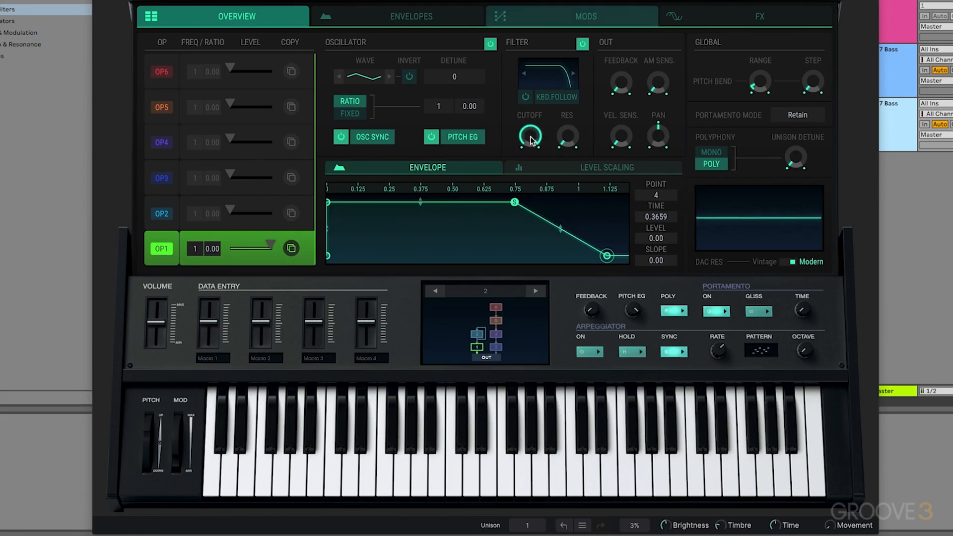
{"action": "left_click_drag", "start_coordinate": [567, 136], "coordinate": [528, 89]}
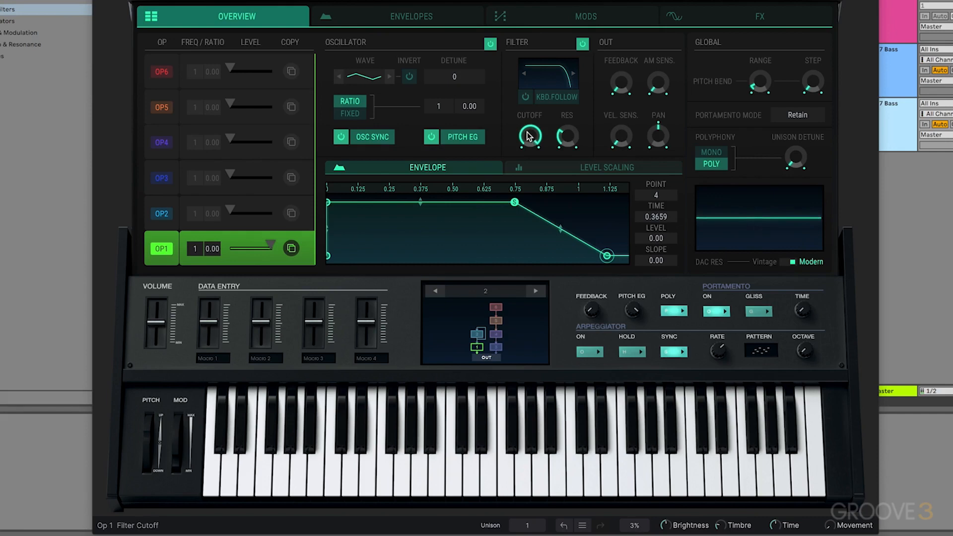
{"action": "left_click_drag", "start_coordinate": [530, 140], "coordinate": [528, 347]}
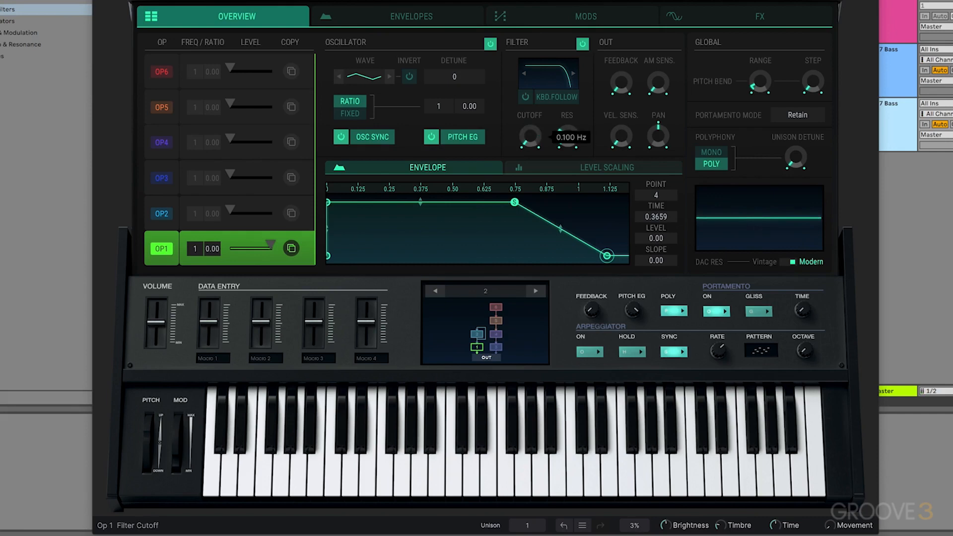
{"action": "double_click", "coordinate": [530, 140]}
Set operator 2 to a coarse ratio of 2, an output level of 88 and a detune of 6
{"action": "left_click", "coordinate": [161, 221]}
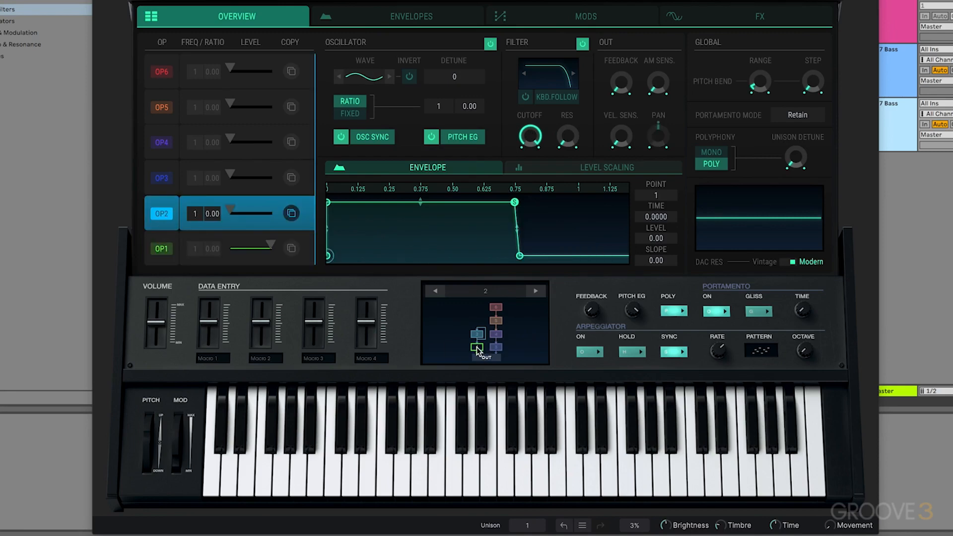
{"action": "left_click_drag", "start_coordinate": [194, 214], "coordinate": [192, 213]}
{"action": "mouse_move", "coordinate": [241, 209]}
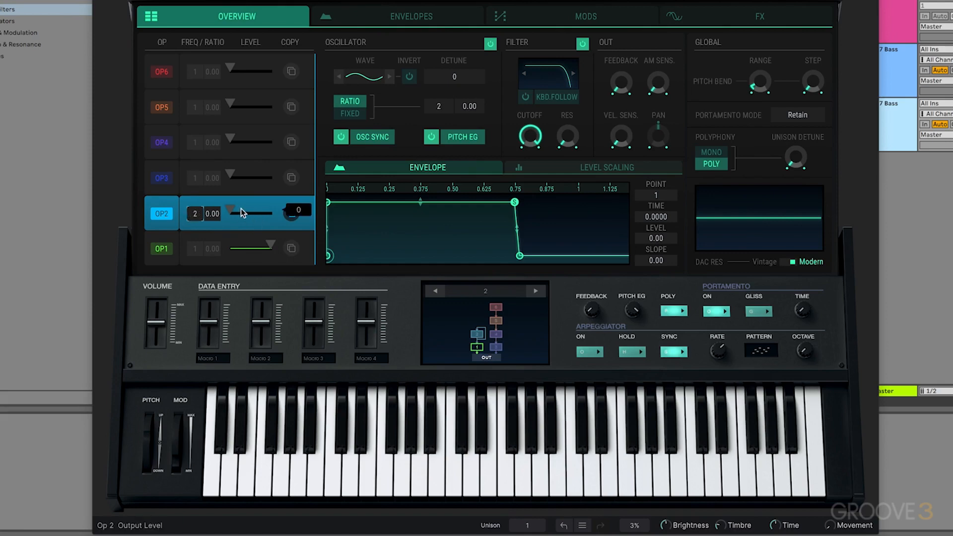
{"action": "left_click_drag", "start_coordinate": [240, 209], "coordinate": [266, 209]}
{"action": "double_click", "coordinate": [195, 214]}
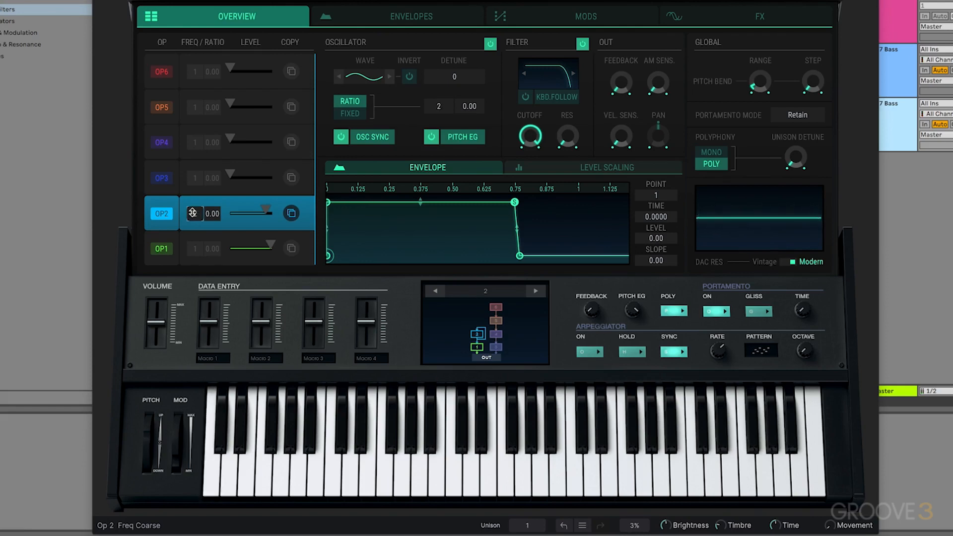
{"action": "mouse_move", "coordinate": [266, 207]}
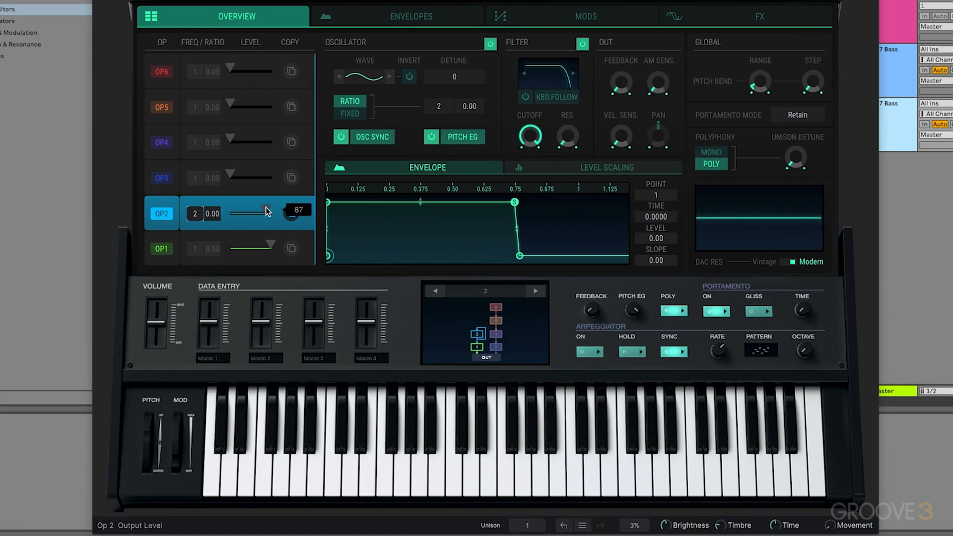
{"action": "left_click_drag", "start_coordinate": [267, 209], "coordinate": [266, 209]}
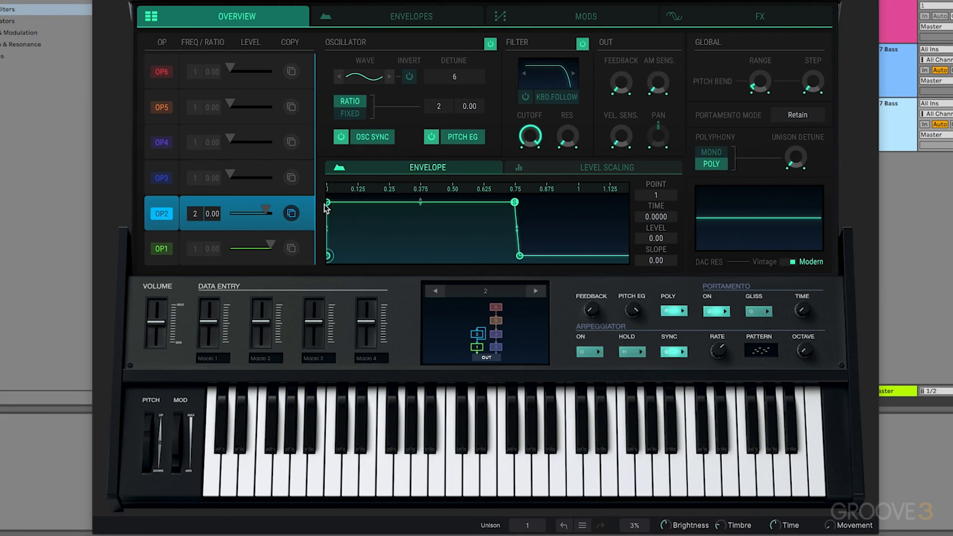
Shape operator 2's envelope with point 2 at about 0.198 and point 3 at about 0.256 with zero level, and readjust its output level
{"action": "left_click_drag", "start_coordinate": [328, 202], "coordinate": [377, 202]}
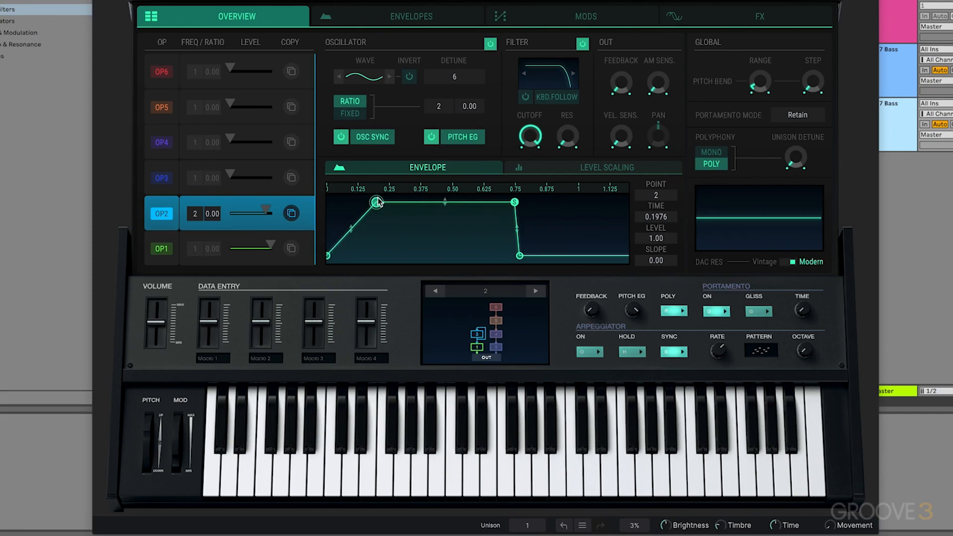
{"action": "left_click", "coordinate": [329, 256]}
{"action": "mouse_move", "coordinate": [229, 213]}
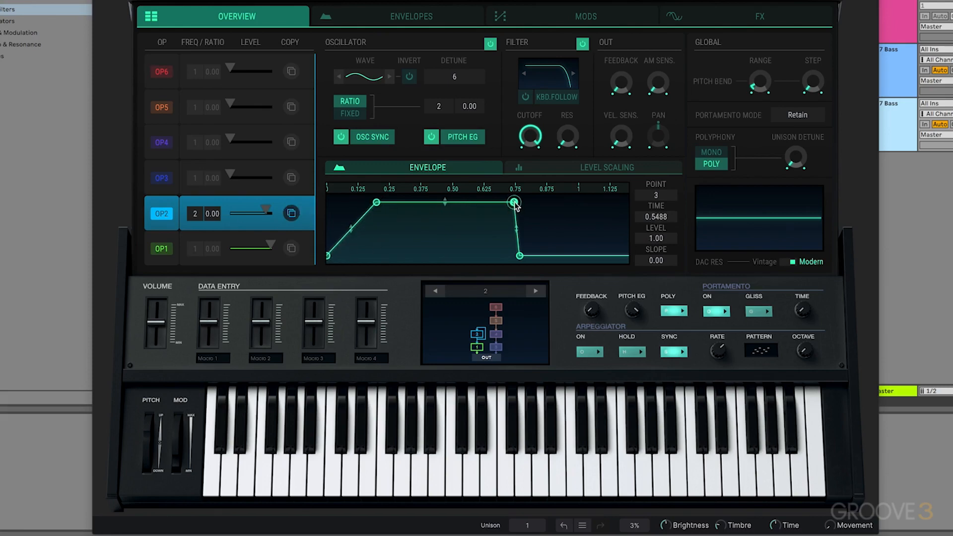
{"action": "left_click_drag", "start_coordinate": [515, 202], "coordinate": [441, 304]}
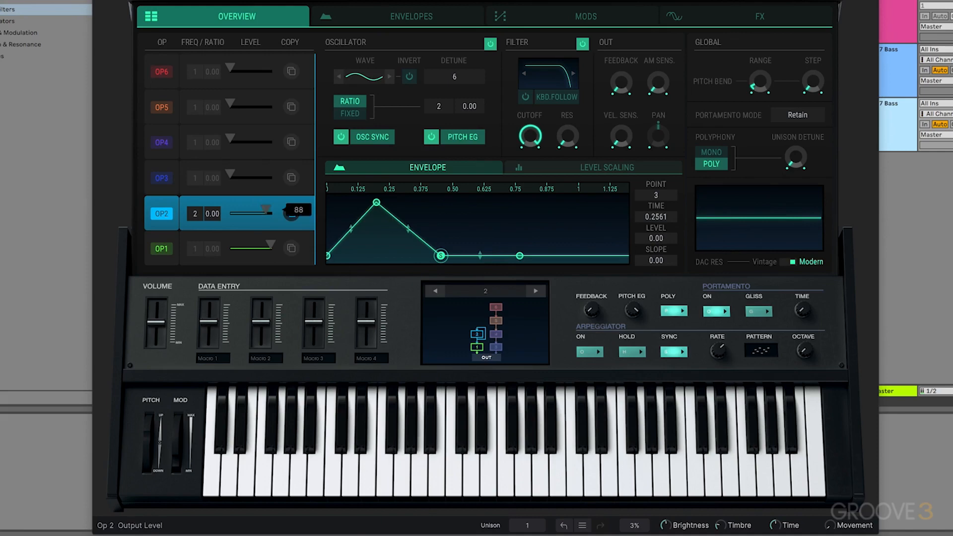
{"action": "mouse_move", "coordinate": [267, 209]}
{"action": "left_mouse_down"}
{"action": "mouse_move", "coordinate": [230, 209]}
{"action": "mouse_move", "coordinate": [262, 210]}
{"action": "left_mouse_up"}
{"action": "left_click_drag", "start_coordinate": [264, 209], "coordinate": [266, 209]}
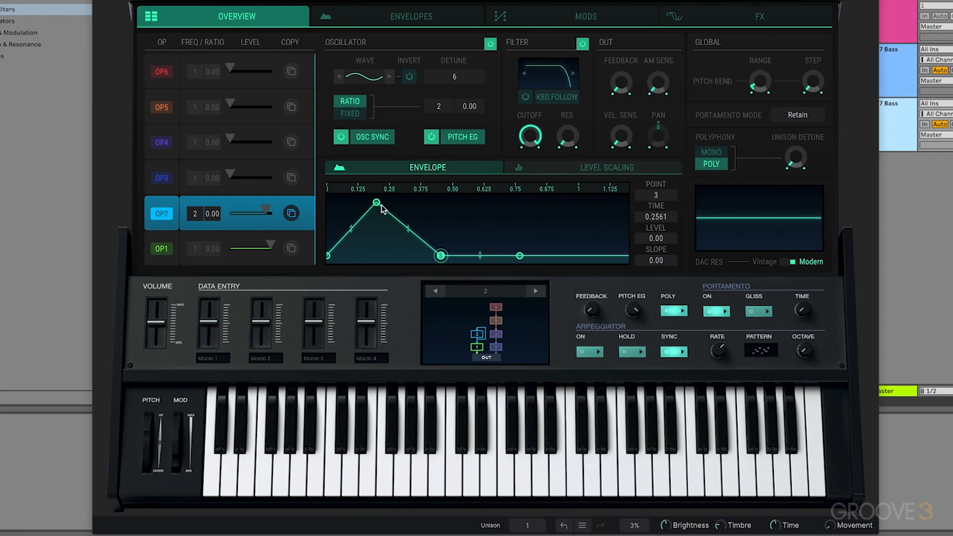
Tighten operator 2's envelope to times of about 0.127 for point 2 and 0.254 for point 3, curving the attack to -0.447 and rounding the decay
{"action": "left_click_drag", "start_coordinate": [376, 203], "coordinate": [356, 181]}
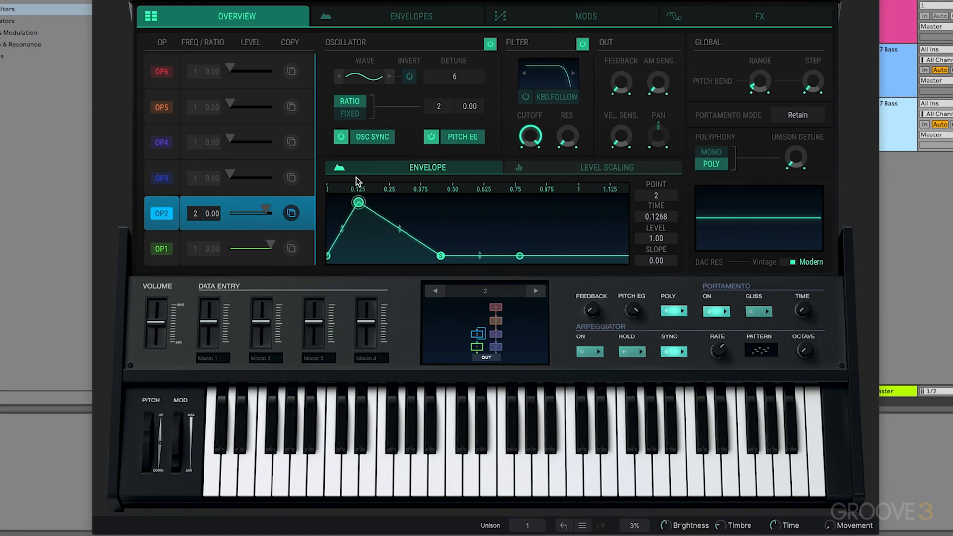
{"action": "left_click_drag", "start_coordinate": [343, 227], "coordinate": [345, 208]}
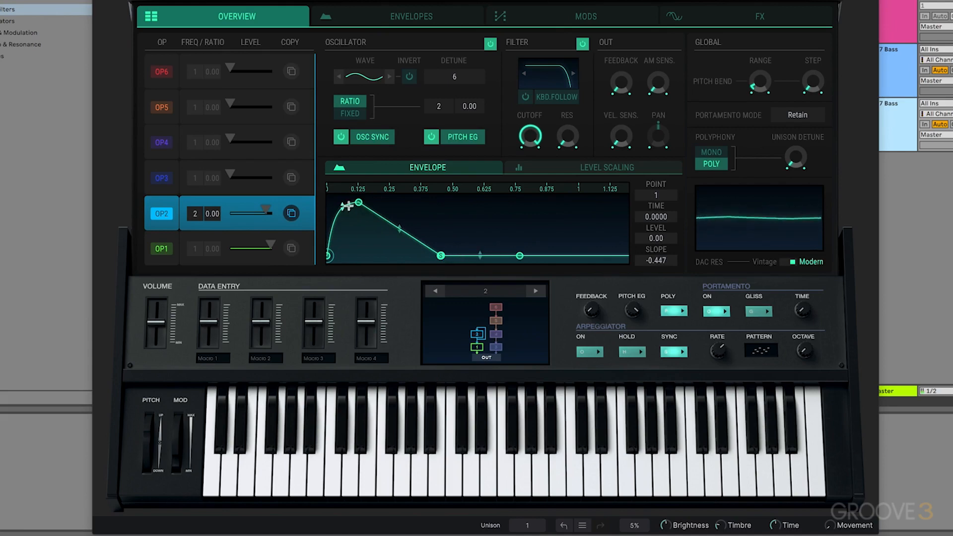
{"action": "left_click", "coordinate": [358, 202]}
{"action": "left_click_drag", "start_coordinate": [399, 228], "coordinate": [399, 206]}
{"action": "mouse_move", "coordinate": [440, 255]}
{"action": "left_mouse_down"}
{"action": "mouse_move", "coordinate": [424, 288]}
{"action": "mouse_move", "coordinate": [423, 261]}
{"action": "left_mouse_up"}
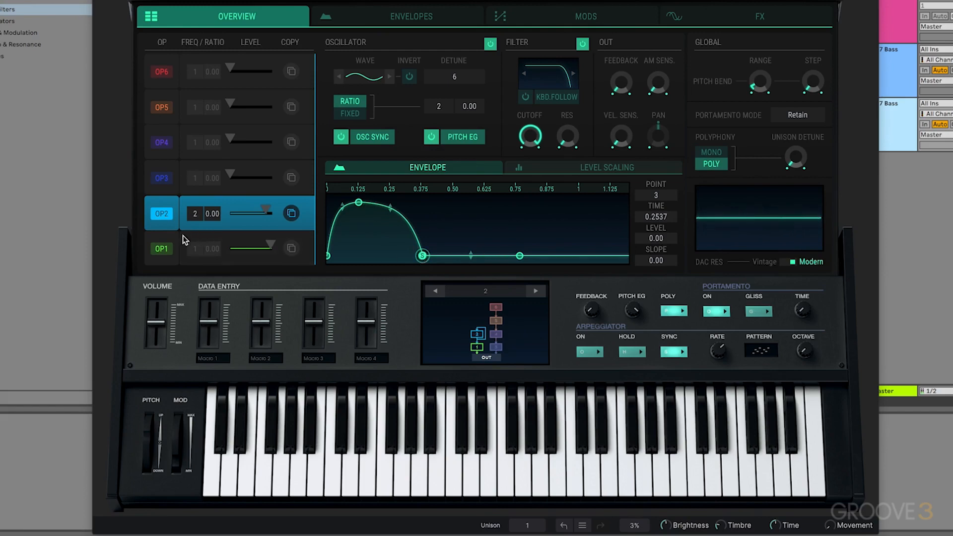
Shorten operator 1's release time to about 0.344 and fine-tune operator 2's decay slope to about 0.363
{"action": "left_click", "coordinate": [173, 236]}
{"action": "left_click_drag", "start_coordinate": [611, 257], "coordinate": [604, 278]}
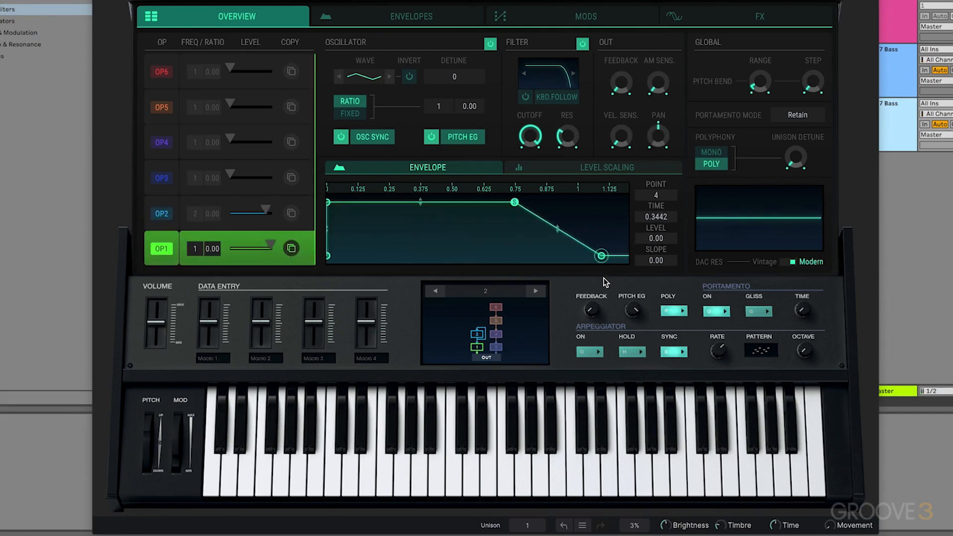
{"action": "left_click", "coordinate": [160, 203]}
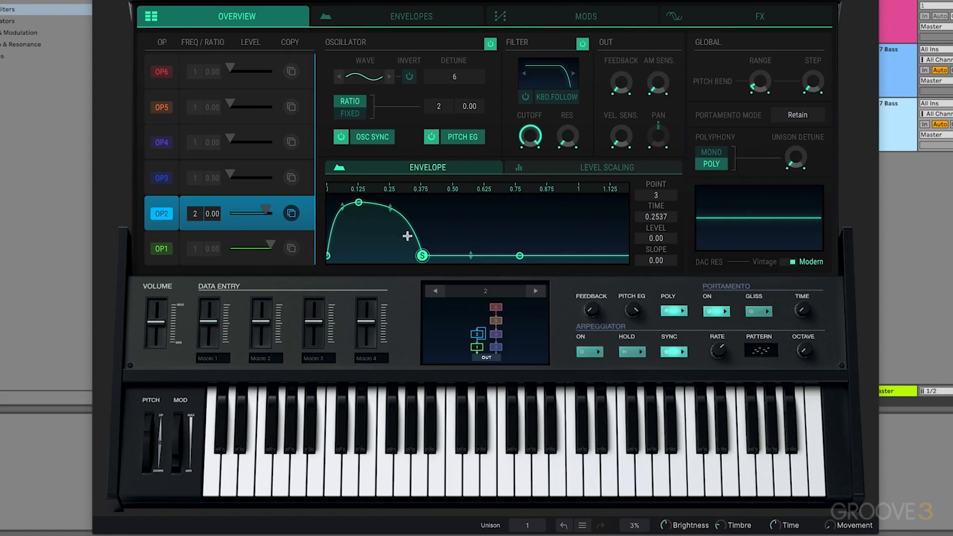
{"action": "mouse_move", "coordinate": [390, 206]}
{"action": "left_mouse_down"}
{"action": "mouse_move", "coordinate": [391, 254]}
{"action": "mouse_move", "coordinate": [391, 208]}
{"action": "left_mouse_up"}
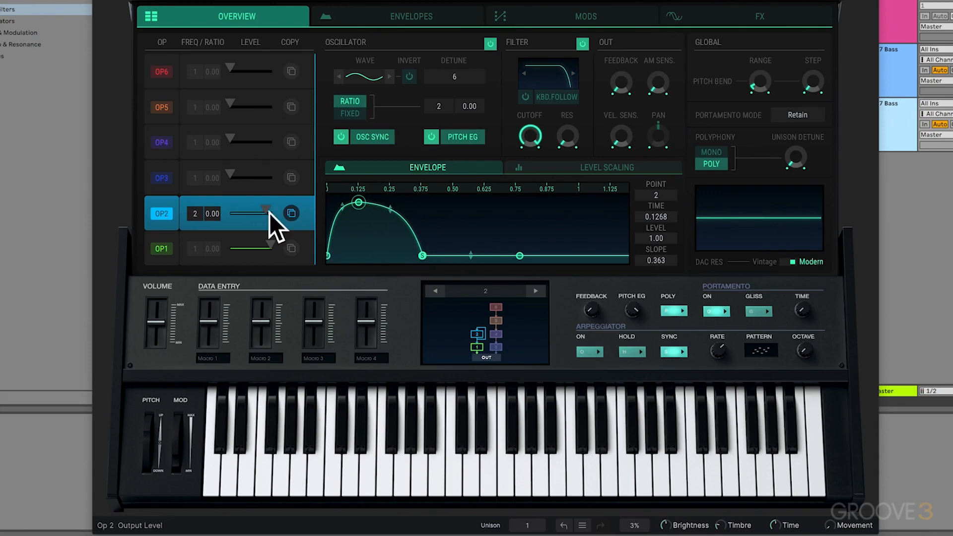
{"action": "mouse_move", "coordinate": [272, 212]}
Raise operator 3's output level to roughly match operator 1's
{"action": "left_click", "coordinate": [166, 174]}
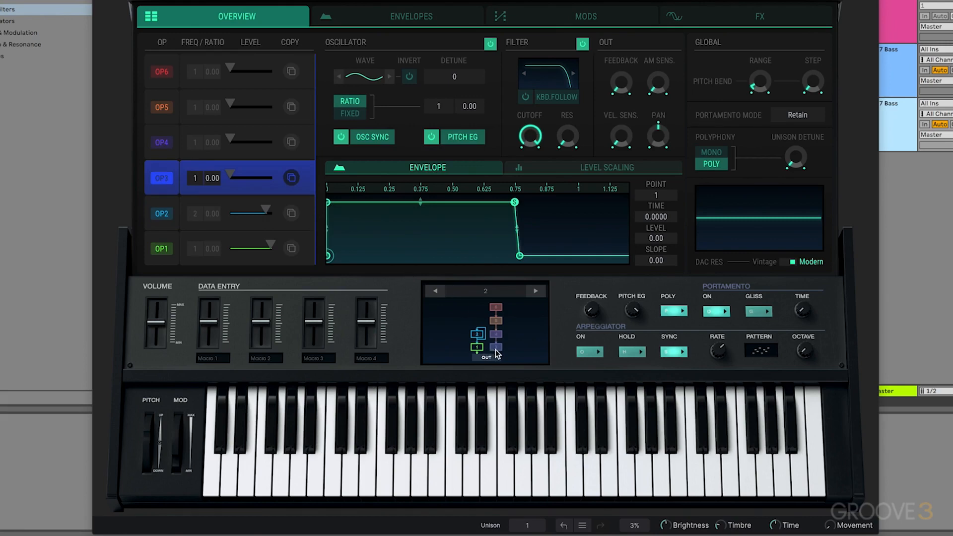
{"action": "left_click_drag", "start_coordinate": [231, 174], "coordinate": [270, 175]}
Mute operator 1 and raise operator 4's output level to 61
{"action": "left_click", "coordinate": [160, 131]}
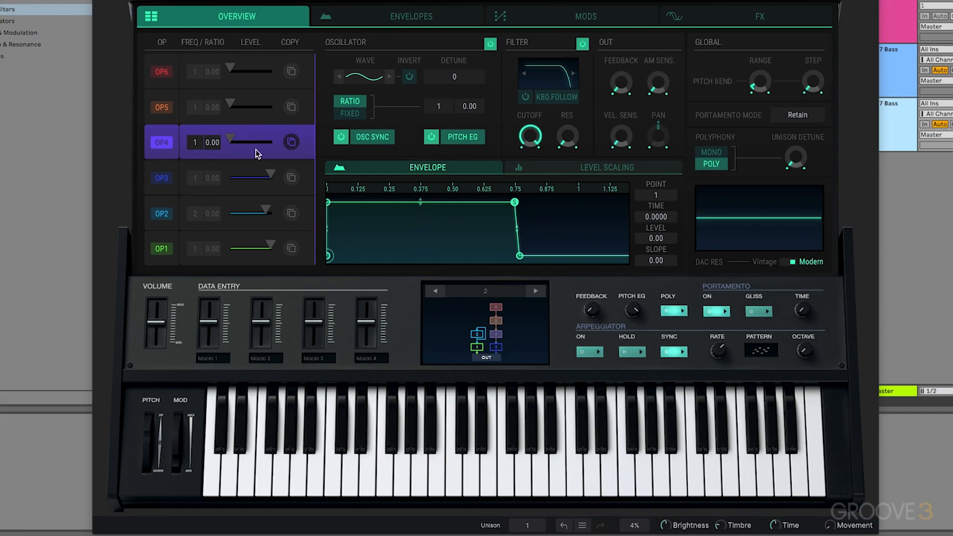
{"action": "mouse_move", "coordinate": [231, 135]}
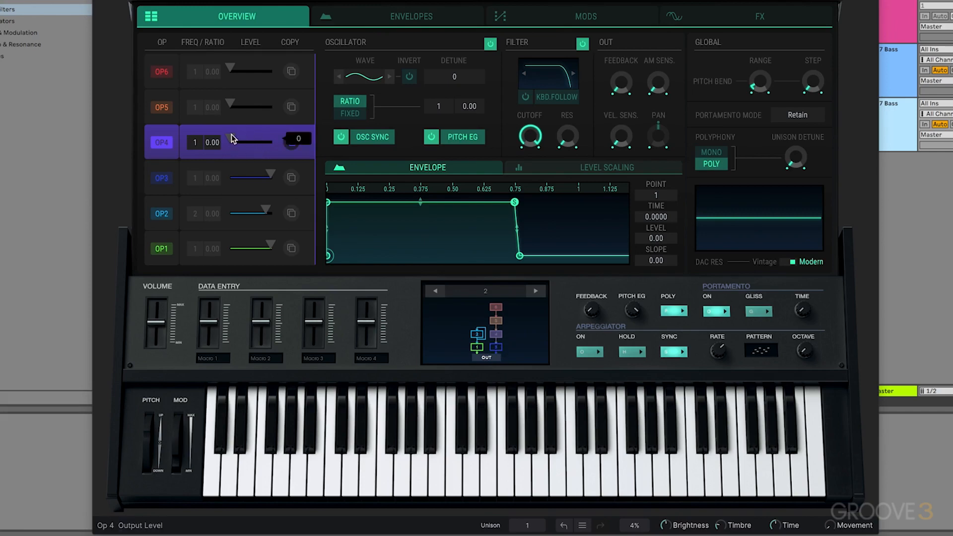
{"action": "left_click", "coordinate": [159, 248]}
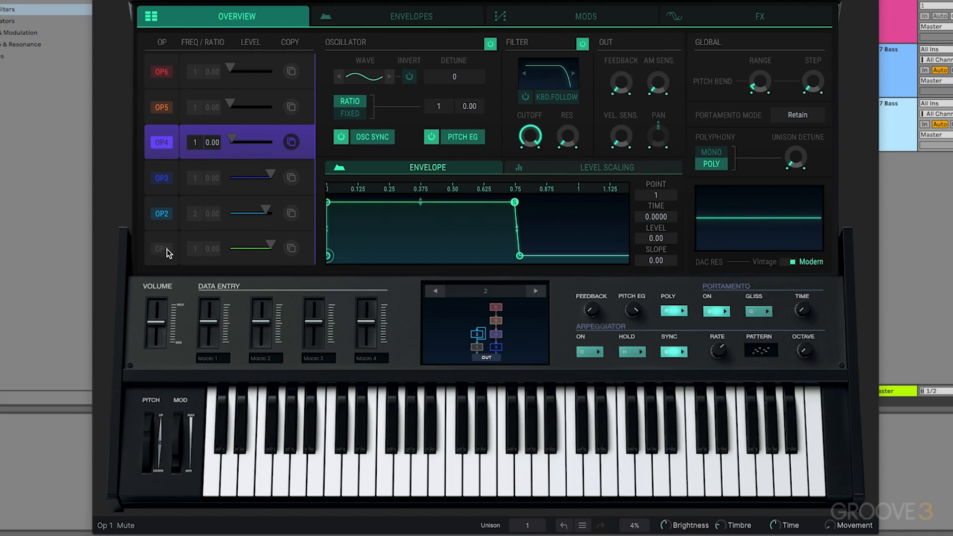
{"action": "mouse_move", "coordinate": [233, 138]}
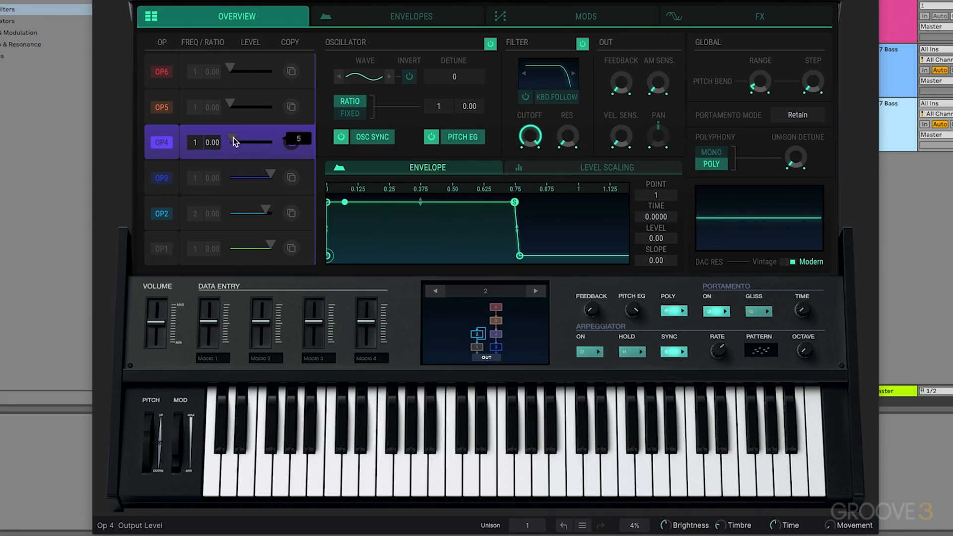
{"action": "left_click_drag", "start_coordinate": [233, 140], "coordinate": [260, 140]}
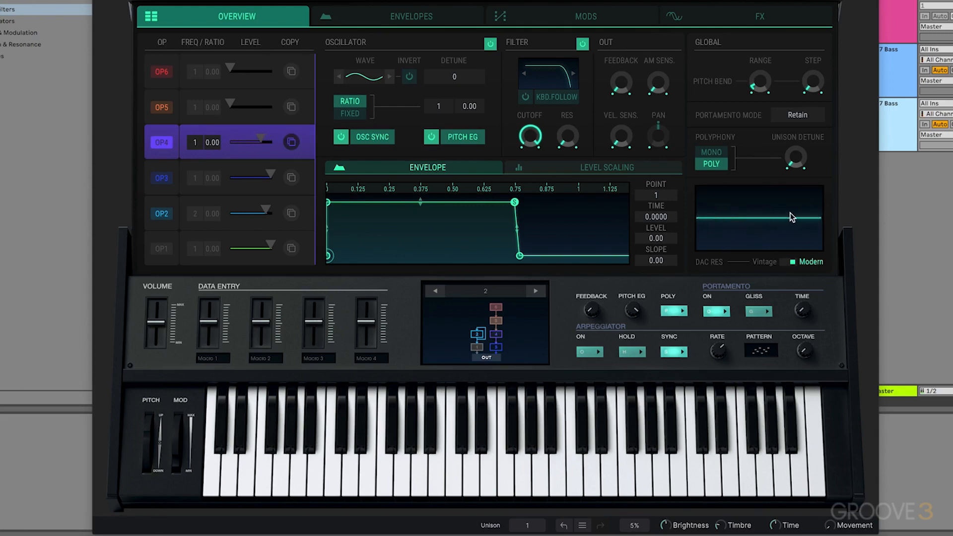
{"action": "left_click", "coordinate": [260, 140]}
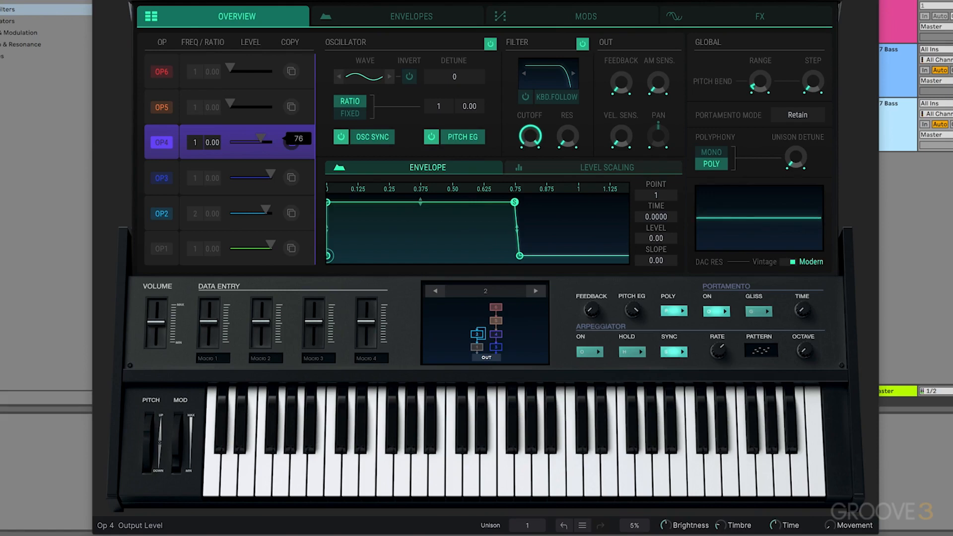
{"action": "left_click_drag", "start_coordinate": [260, 140], "coordinate": [252, 139]}
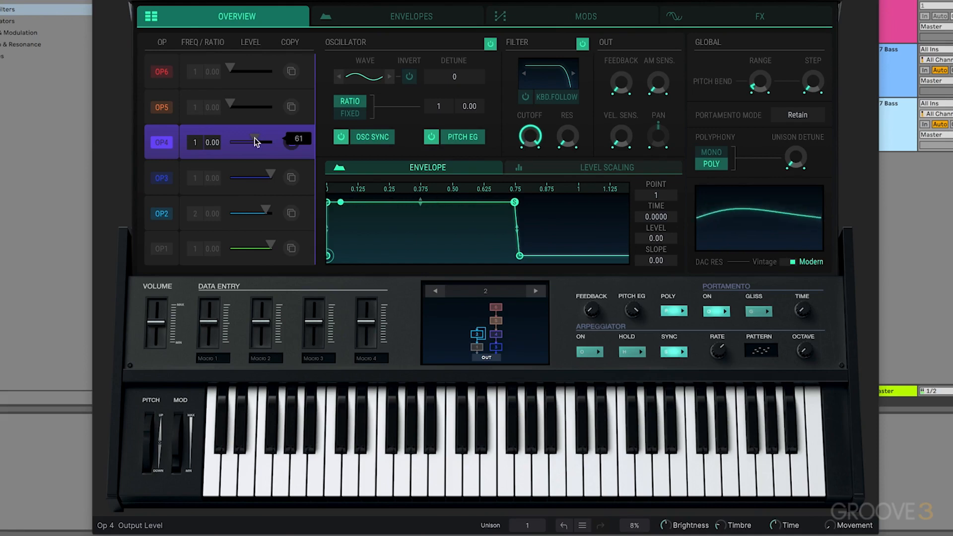
Set operator 4's coarse frequency ratio to 5, toggling operator 1's mute to compare, and leave operator 1 unmuted
{"action": "left_click", "coordinate": [165, 253]}
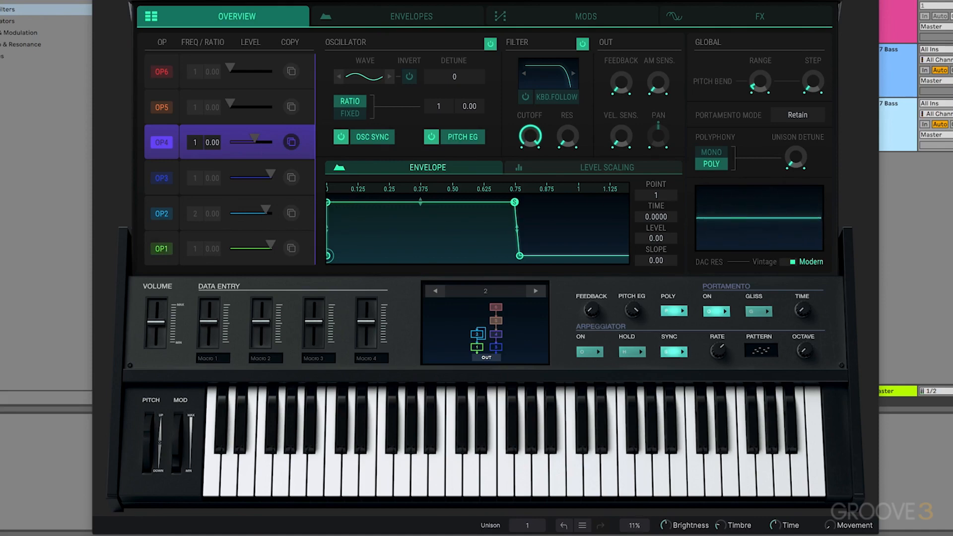
{"action": "left_click", "coordinate": [195, 143]}
{"action": "left_click", "coordinate": [162, 249]}
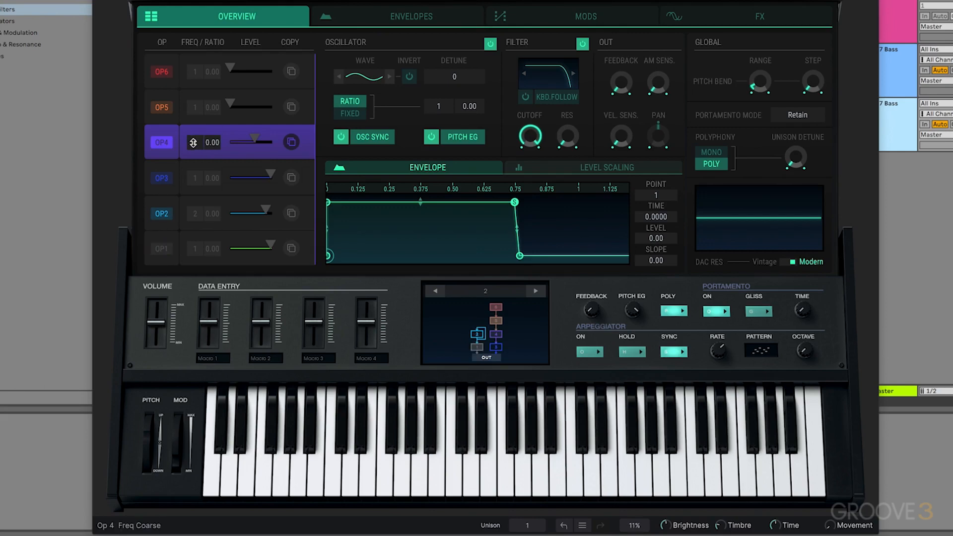
{"action": "left_click_drag", "start_coordinate": [193, 143], "coordinate": [193, 102]}
{"action": "left_click", "coordinate": [157, 250]}
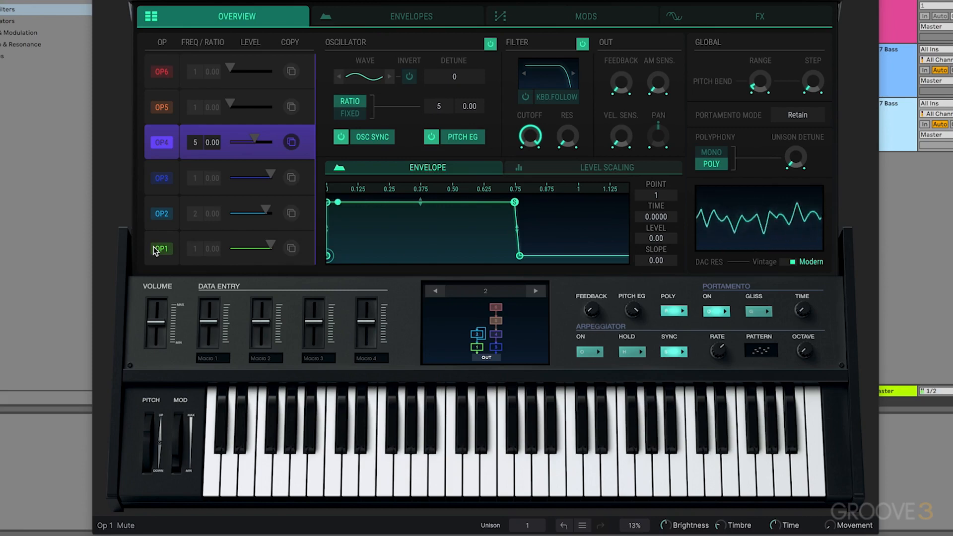
{"action": "left_click_drag", "start_coordinate": [196, 143], "coordinate": [194, 142]}
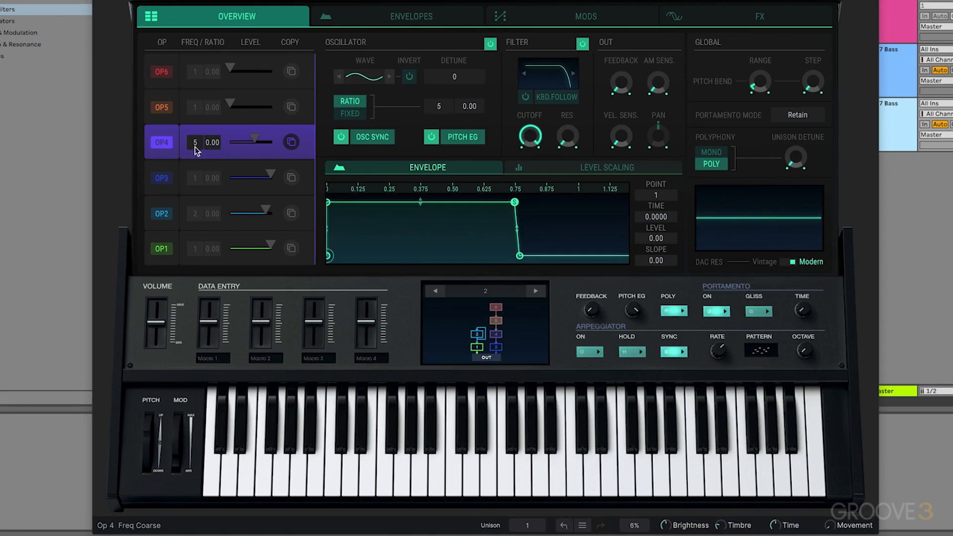
Lower operator 1's filter cutoff to its minimum
{"action": "left_click", "coordinate": [168, 234]}
{"action": "left_click_drag", "start_coordinate": [530, 137], "coordinate": [531, 140]}
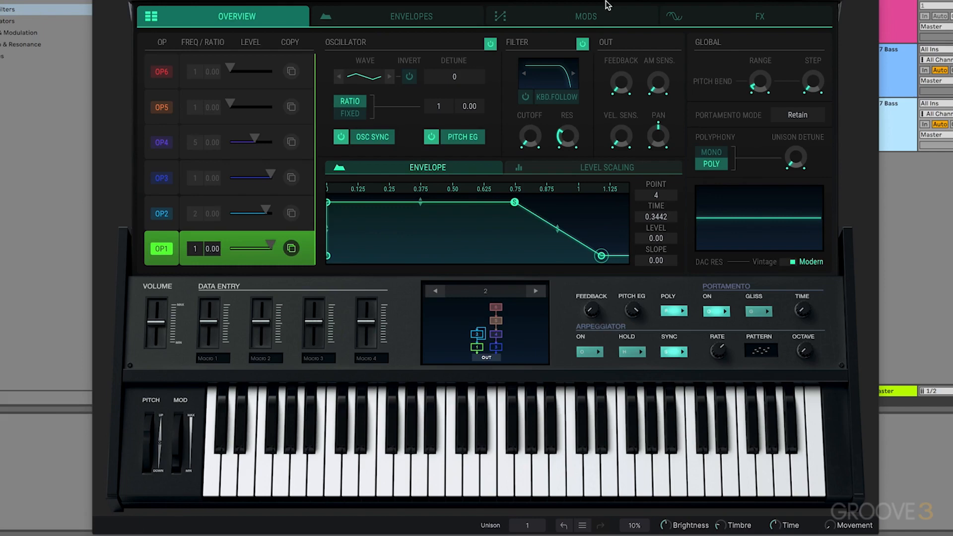
Route Mod Env 1 to Volume and Op 1 Cutoff in the modulation matrix, each with an amount of 1.00
{"action": "left_click", "coordinate": [596, 16]}
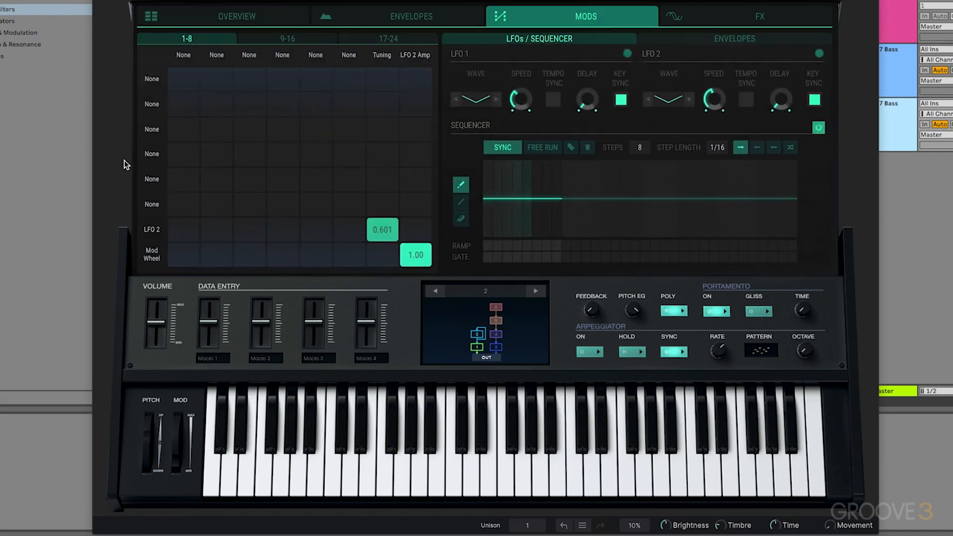
{"action": "left_click", "coordinate": [151, 79]}
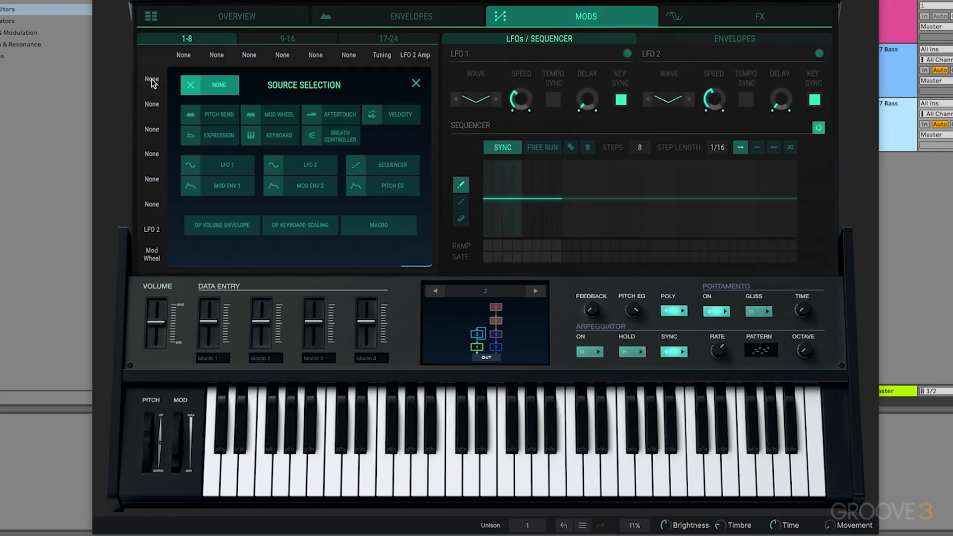
{"action": "left_click", "coordinate": [224, 191]}
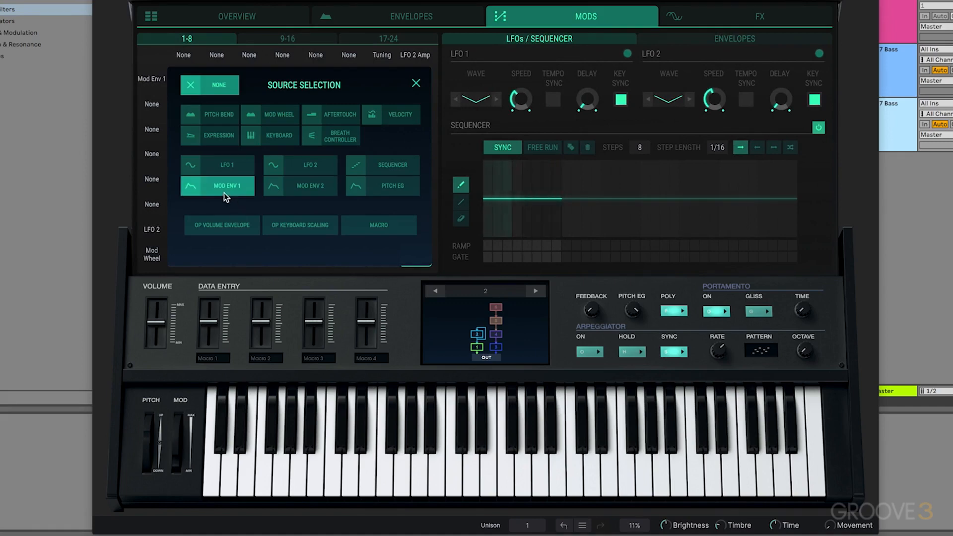
{"action": "left_click", "coordinate": [180, 56]}
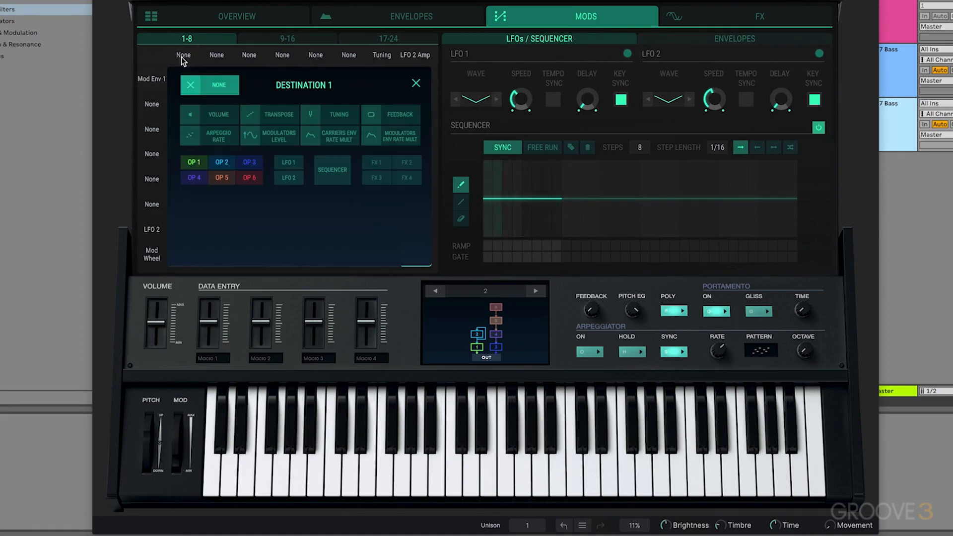
{"action": "left_click", "coordinate": [206, 114]}
{"action": "left_click", "coordinate": [221, 56]}
{"action": "left_click", "coordinate": [194, 165]}
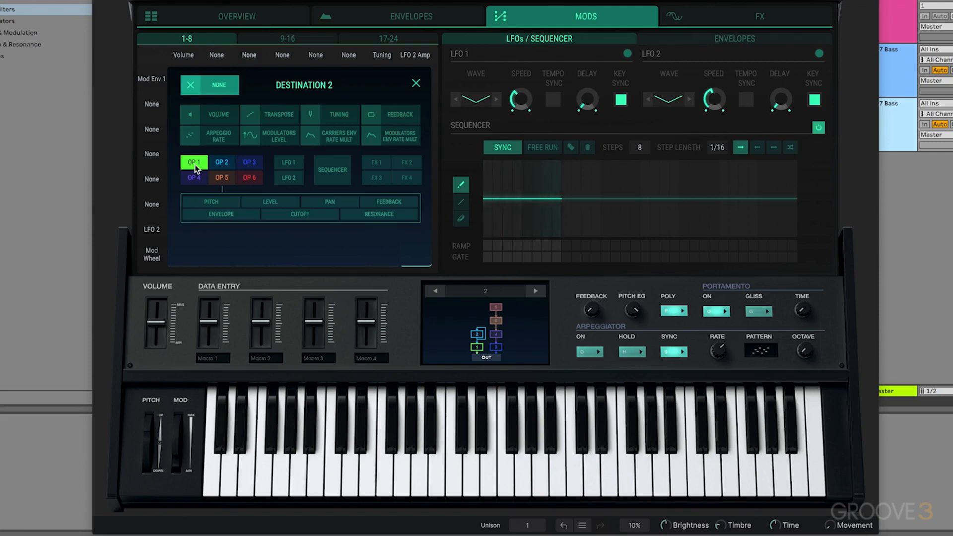
{"action": "left_click", "coordinate": [288, 213]}
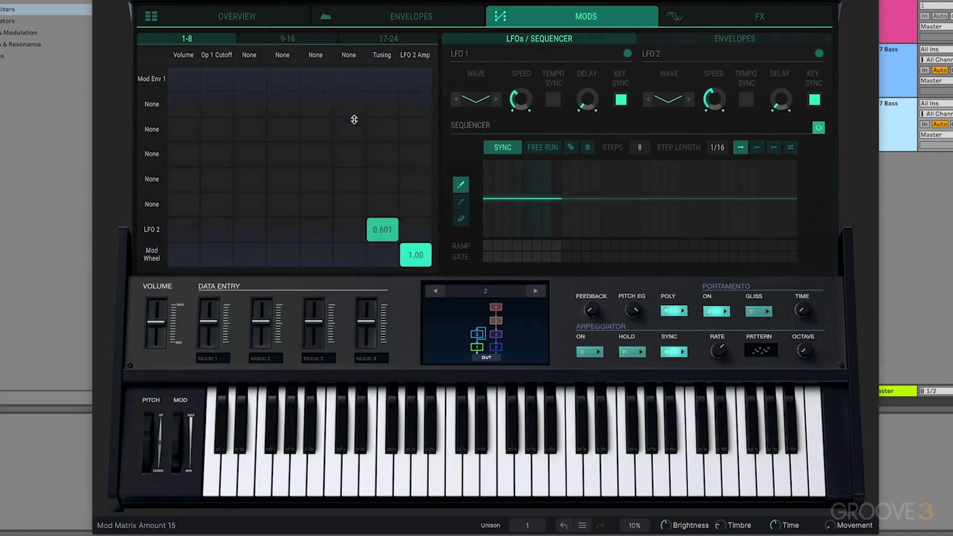
{"action": "left_click", "coordinate": [187, 82]}
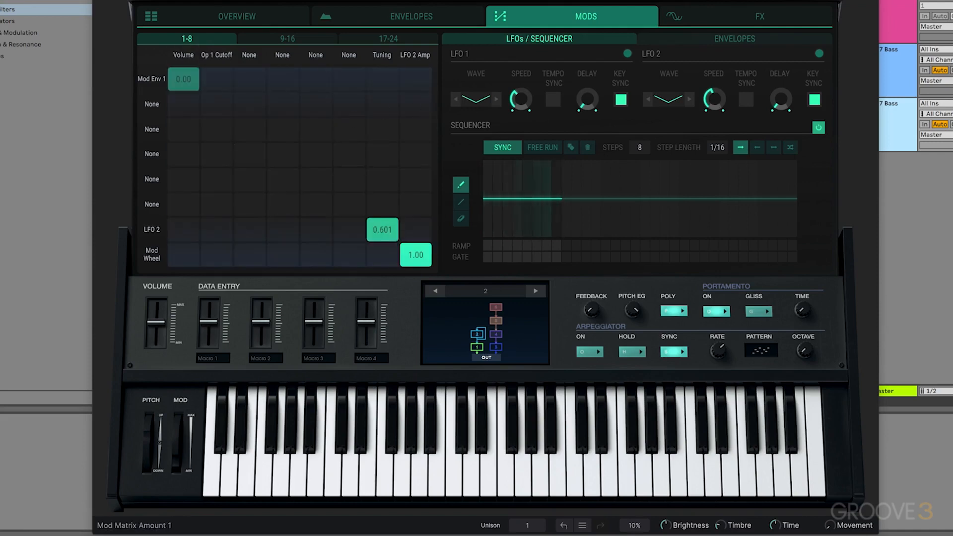
{"action": "left_click", "coordinate": [217, 79]}
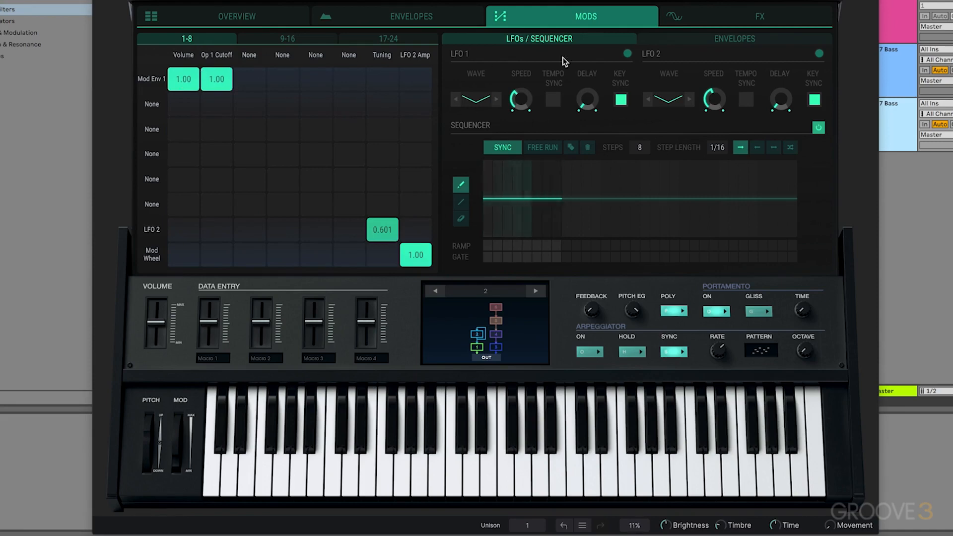
Give modulation envelope 1 a short attack by setting point 2's time to about 0.031 at full level
{"action": "left_click", "coordinate": [712, 38]}
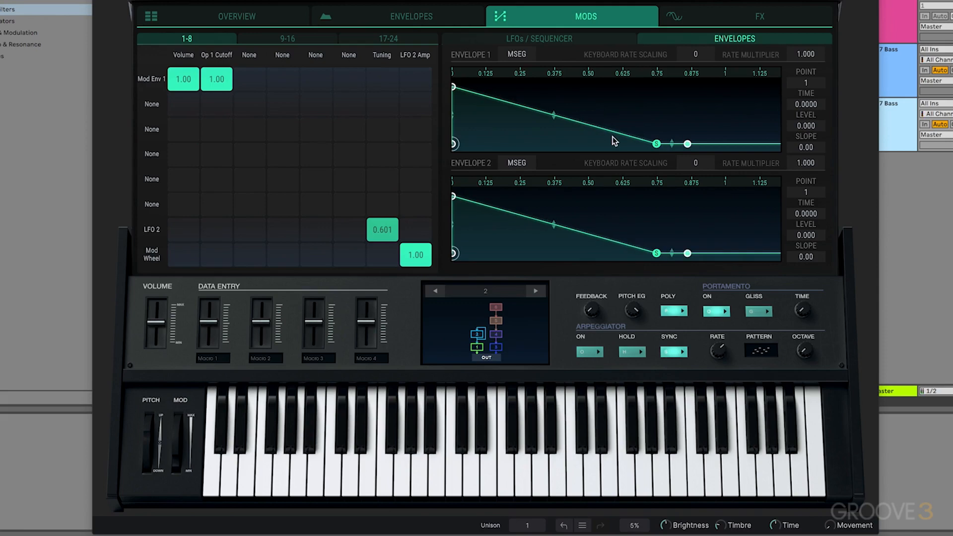
{"action": "left_click_drag", "start_coordinate": [453, 87], "coordinate": [495, 52]}
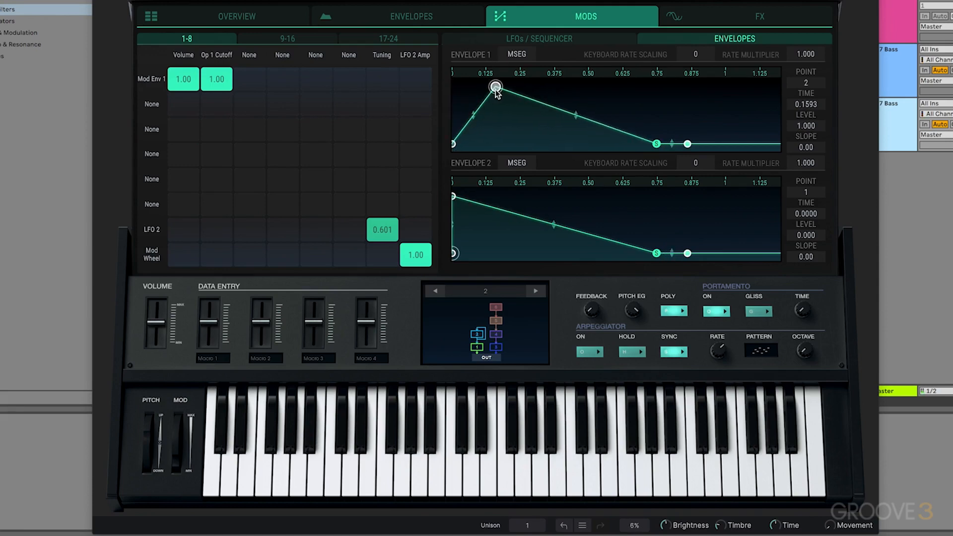
{"action": "left_click_drag", "start_coordinate": [495, 90], "coordinate": [462, 40]}
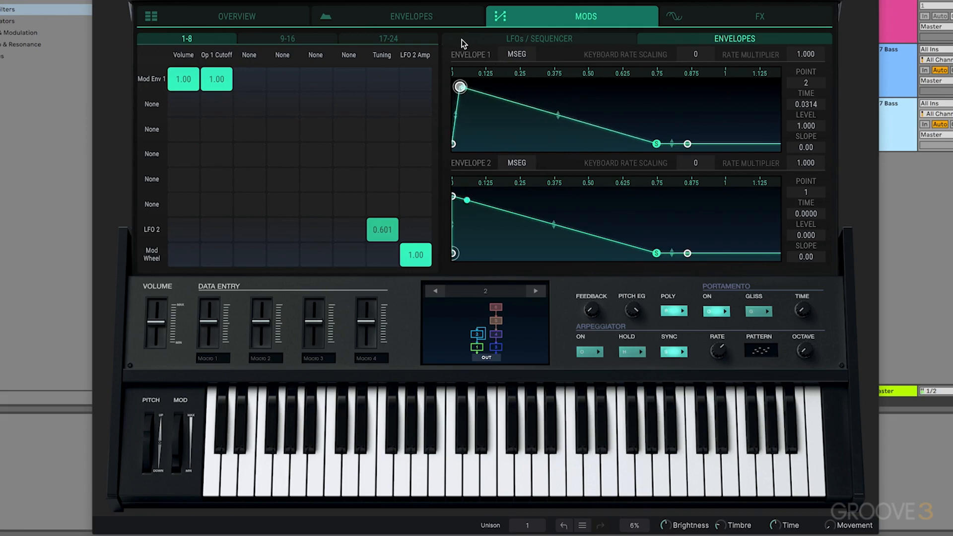
Lengthen modulation envelope 1, placing sustain point 3 at about 1.0 and end point 4 at about 1.33 on the time ruler
{"action": "left_click", "coordinate": [658, 144]}
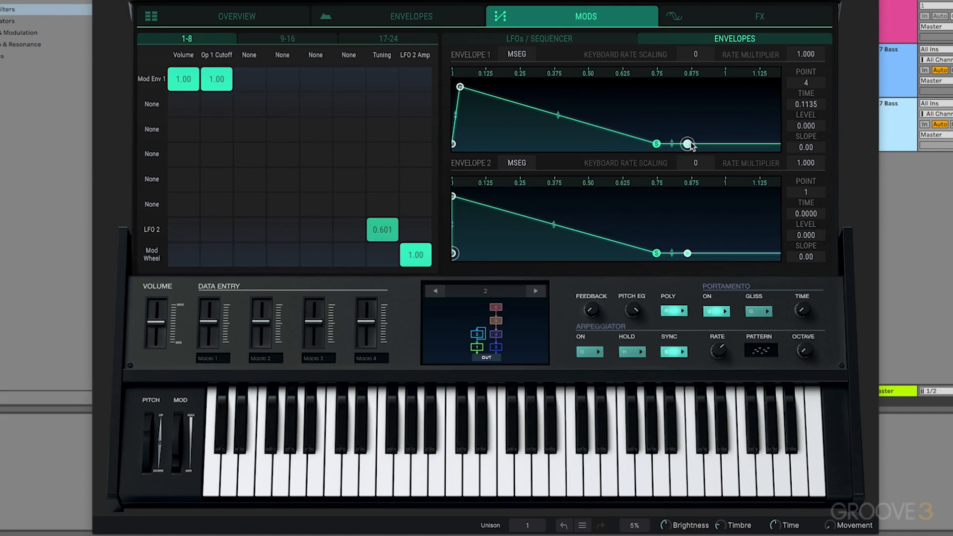
{"action": "left_click_drag", "start_coordinate": [688, 144], "coordinate": [763, 162]}
{"action": "left_click_drag", "start_coordinate": [656, 144], "coordinate": [726, 144]}
{"action": "left_click_drag", "start_coordinate": [711, 72], "coordinate": [706, 39]}
{"action": "left_click_drag", "start_coordinate": [618, 143], "coordinate": [673, 144]}
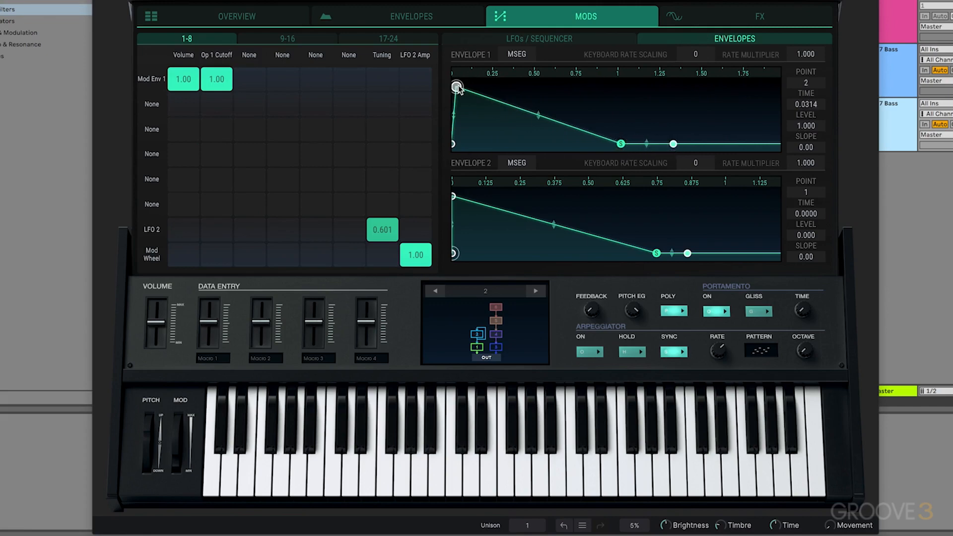
Set modulation envelope 1's point 2 to time 0.0625 and slope -1.00, and shorten point 3's time to about 0.83
{"action": "left_click_drag", "start_coordinate": [458, 88], "coordinate": [462, 87]}
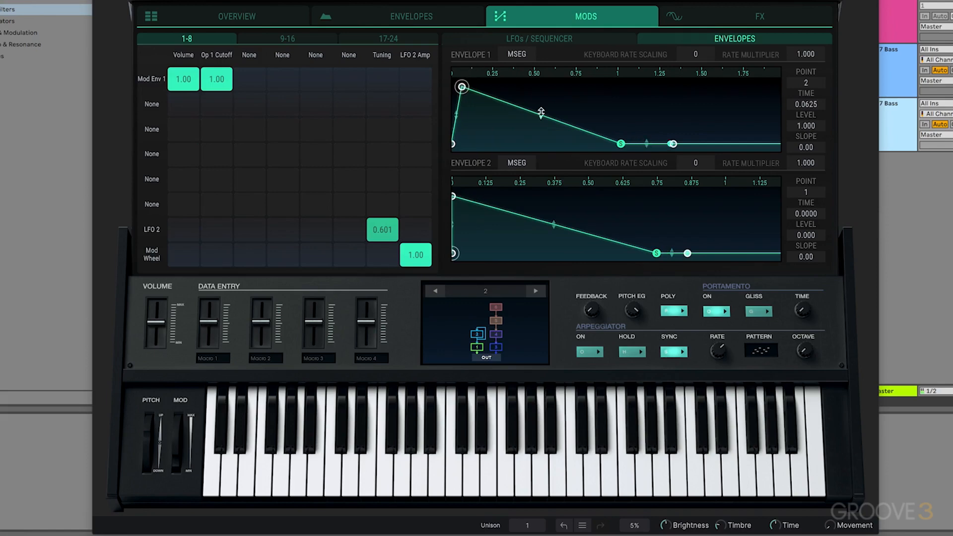
{"action": "left_click_drag", "start_coordinate": [541, 112], "coordinate": [541, 146]}
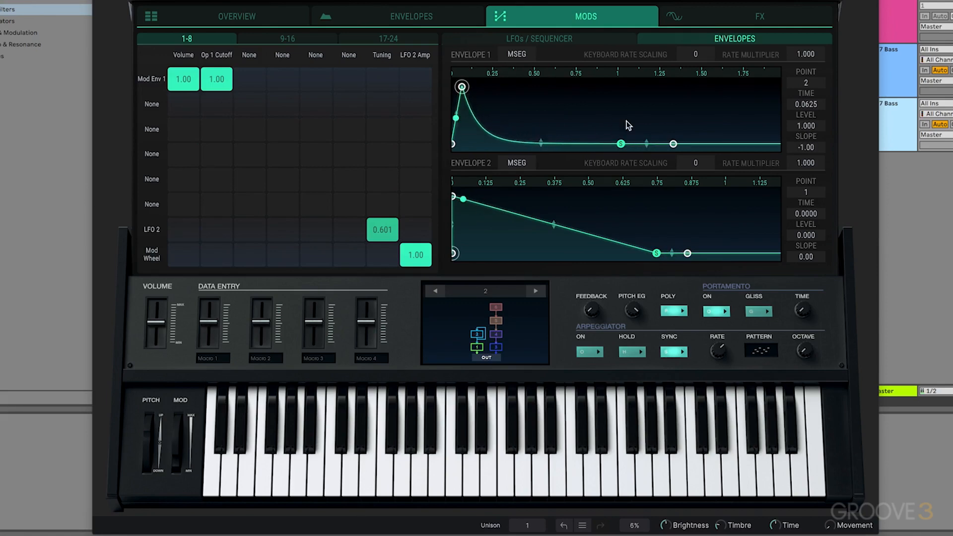
{"action": "left_click_drag", "start_coordinate": [620, 144], "coordinate": [603, 153]}
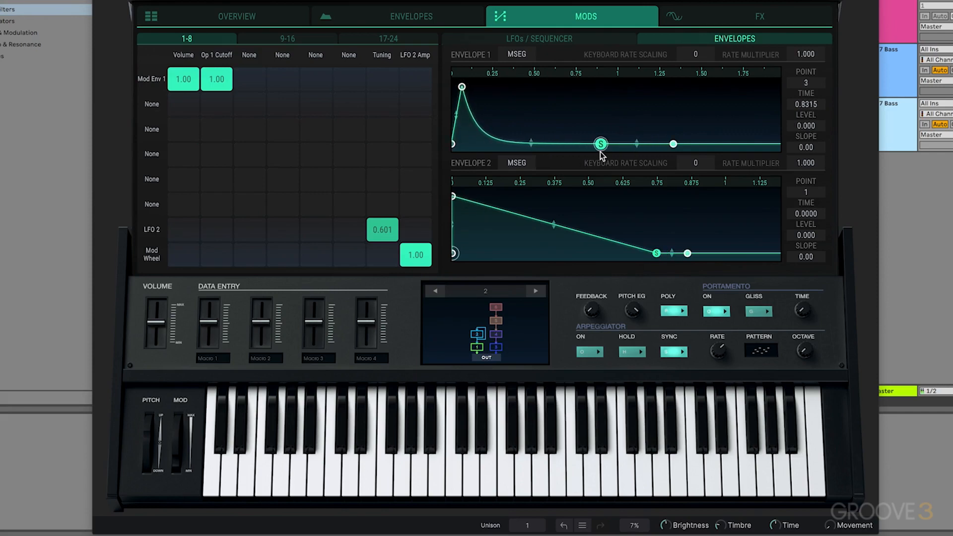
Soften modulation envelope 1's decay slope to about -0.699 and set point 2's time to about 0.081
{"action": "left_click", "coordinate": [462, 87]}
{"action": "left_click_drag", "start_coordinate": [530, 139], "coordinate": [531, 145]}
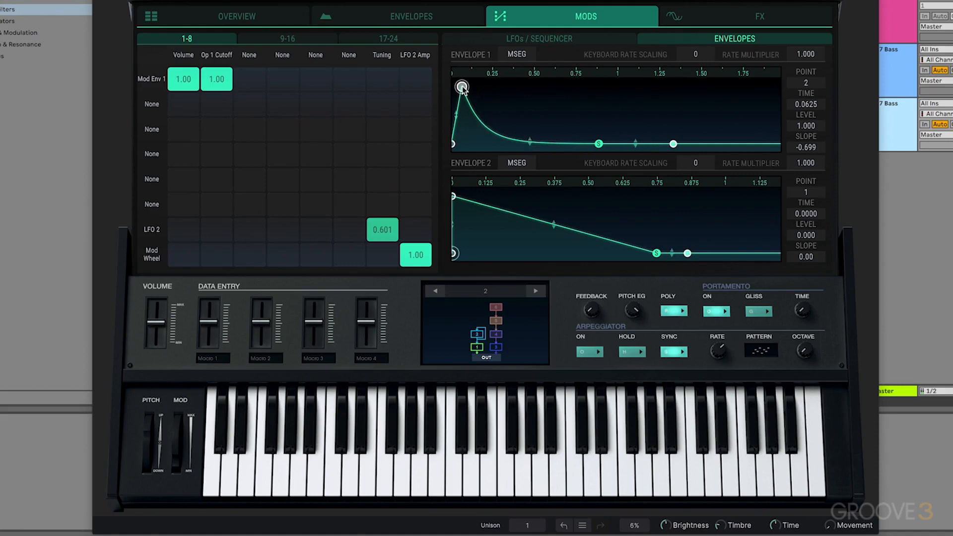
{"action": "mouse_move", "coordinate": [461, 88]}
{"action": "left_mouse_down"}
{"action": "mouse_move", "coordinate": [453, 85]}
{"action": "mouse_move", "coordinate": [465, 87]}
{"action": "left_mouse_up"}
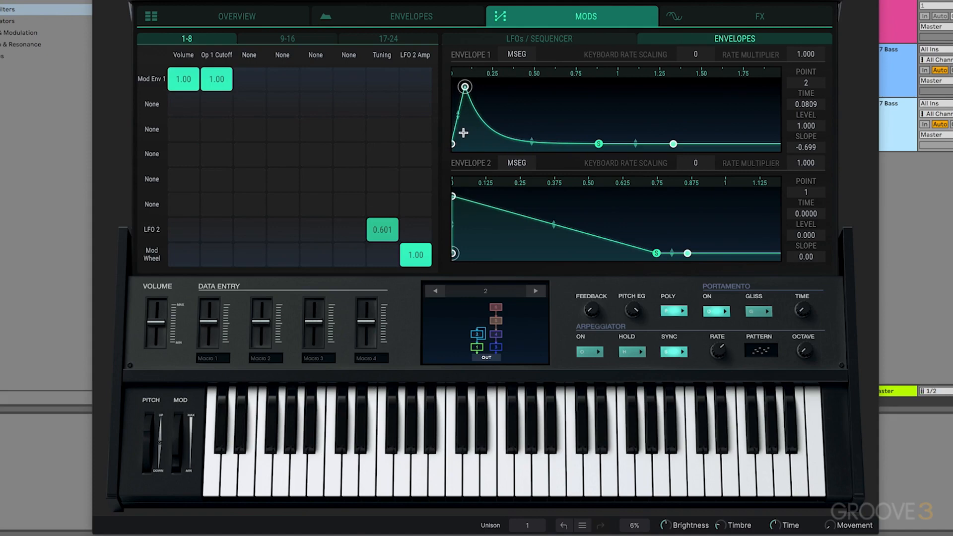
Readjust the Mod Env 1 amount on Volume in the modulation matrix
{"action": "left_click_drag", "start_coordinate": [183, 79], "coordinate": [183, 179]}
{"action": "double_click", "coordinate": [183, 79]}
{"action": "left_click_drag", "start_coordinate": [185, 83], "coordinate": [186, 78]}
Set the unison voice count to 5, comparing it against a single voice
{"action": "left_click", "coordinate": [727, 16]}
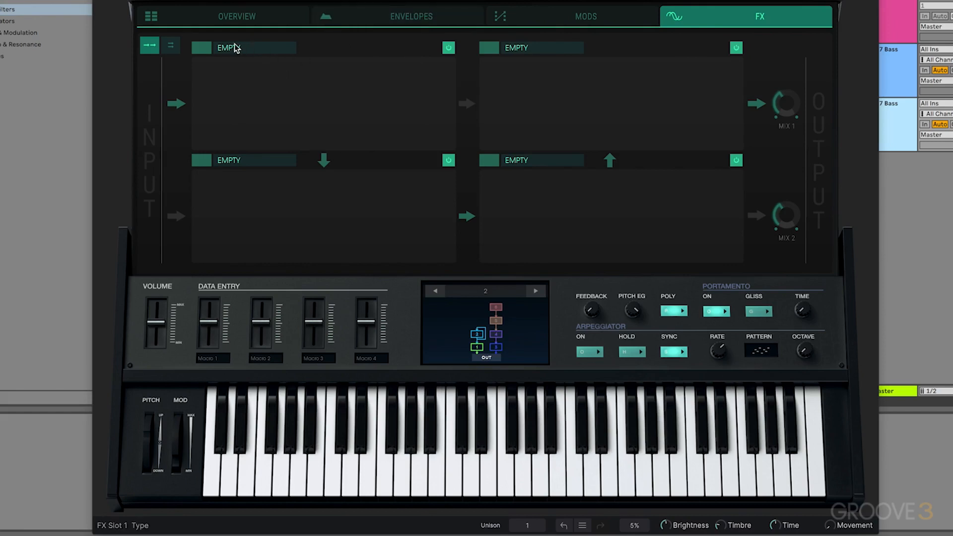
{"action": "left_click", "coordinate": [530, 525]}
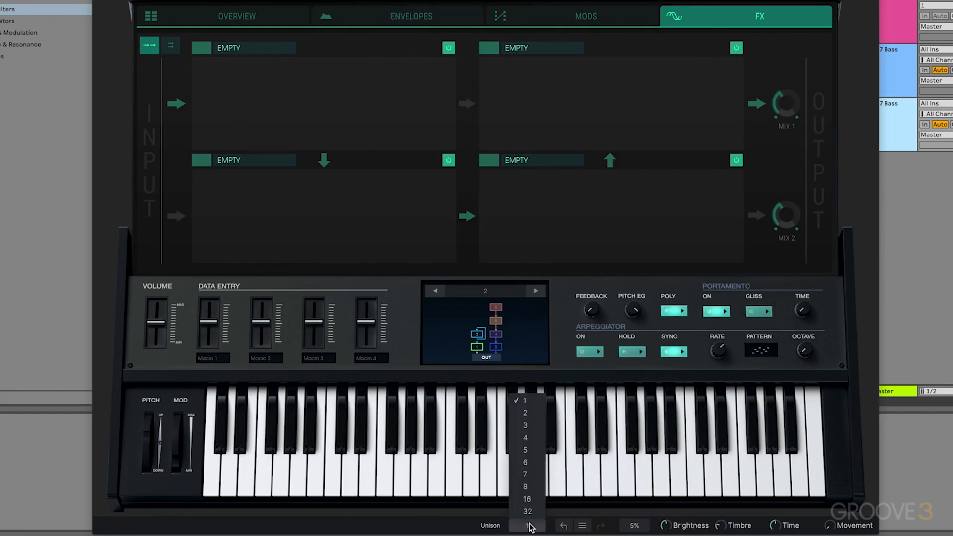
{"action": "left_click", "coordinate": [526, 449]}
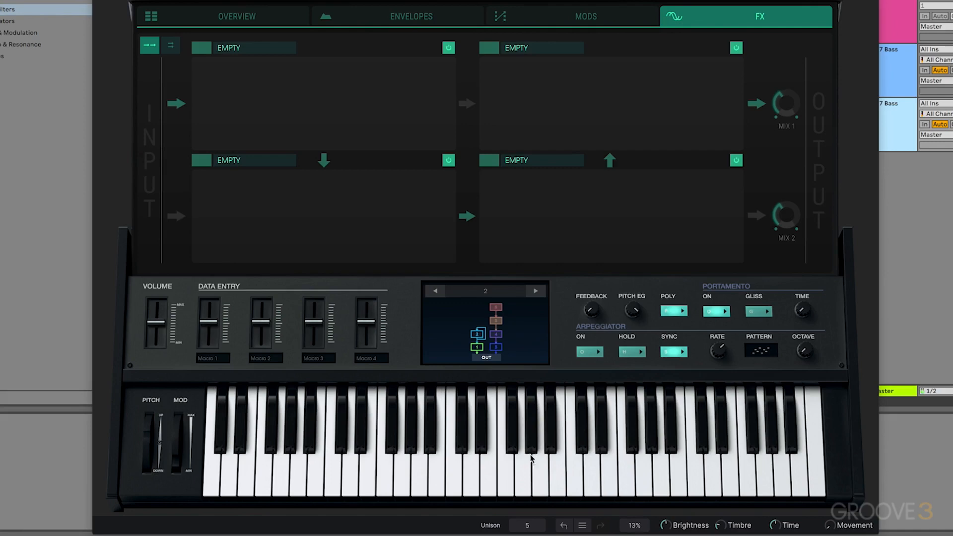
{"action": "left_click", "coordinate": [527, 525]}
{"action": "left_click", "coordinate": [526, 403]}
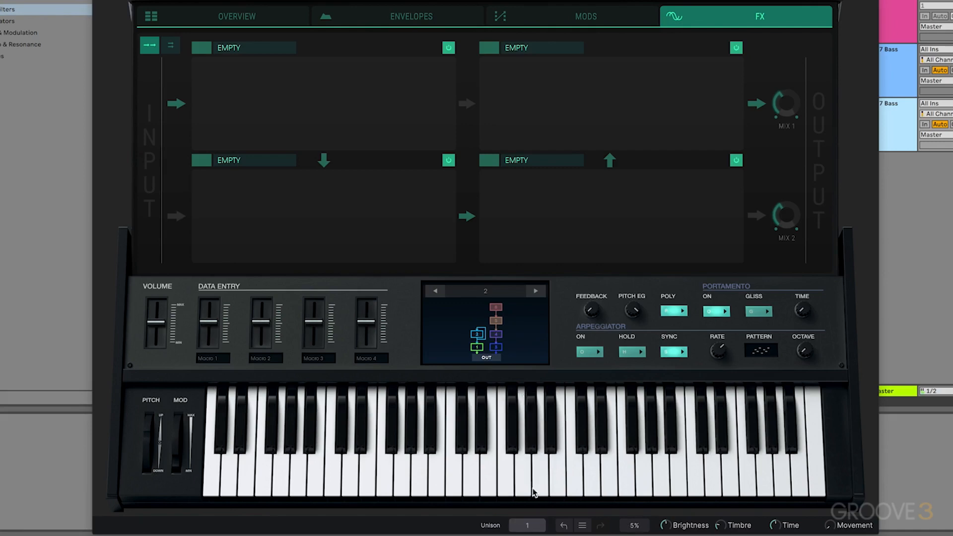
{"action": "left_click", "coordinate": [529, 522]}
{"action": "left_click", "coordinate": [527, 451]}
Load a Delay into the first effect slot
{"action": "left_click", "coordinate": [232, 50]}
{"action": "left_click", "coordinate": [245, 131]}
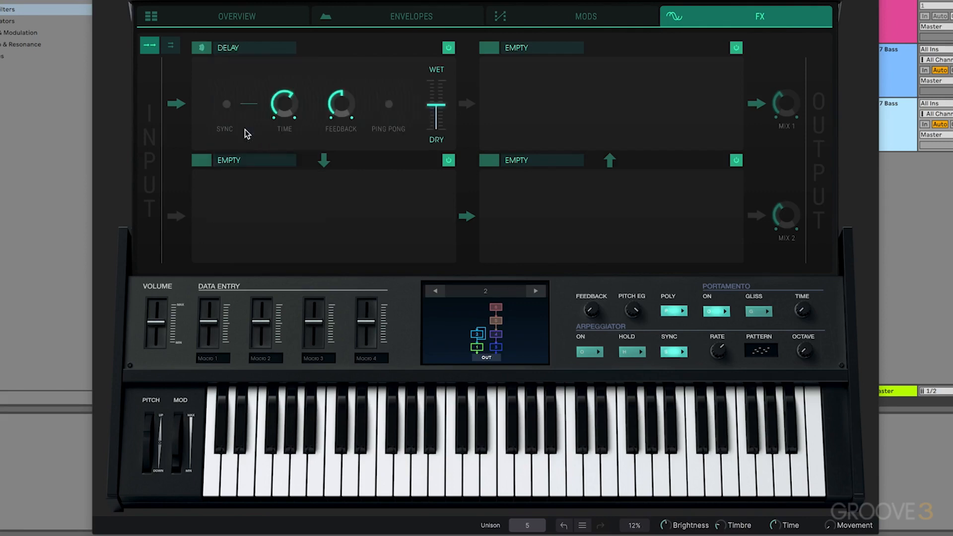
Enable ping pong on the Delay, shorten its time to about 38.5 ms, set feedback to 13.6 % and make its mix mostly dry
{"action": "left_click", "coordinate": [390, 106]}
{"action": "mouse_move", "coordinate": [293, 101]}
{"action": "left_mouse_down"}
{"action": "mouse_move", "coordinate": [293, 128]}
{"action": "mouse_move", "coordinate": [284, 103]}
{"action": "left_mouse_up"}
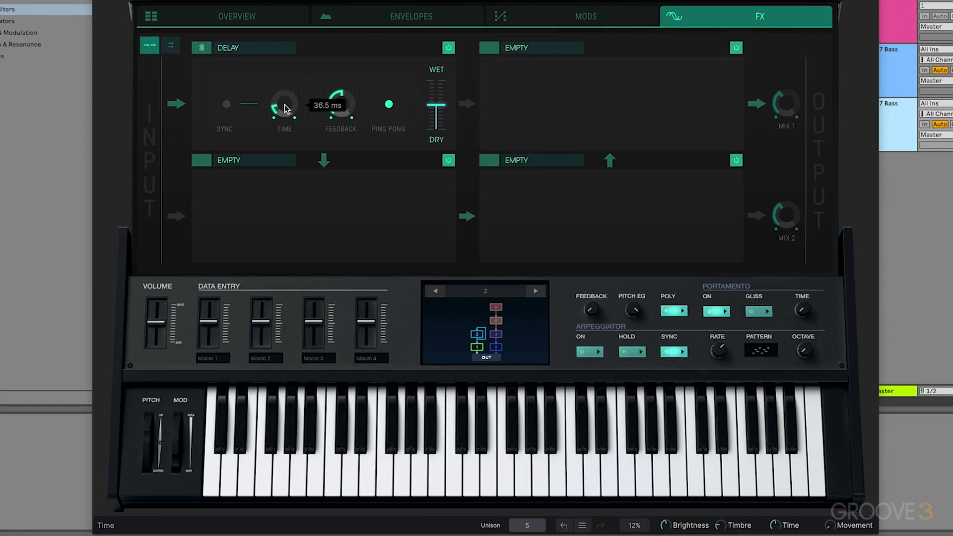
{"action": "mouse_move", "coordinate": [341, 104]}
{"action": "left_mouse_down"}
{"action": "mouse_move", "coordinate": [340, 117]}
{"action": "mouse_move", "coordinate": [342, 104]}
{"action": "left_mouse_up"}
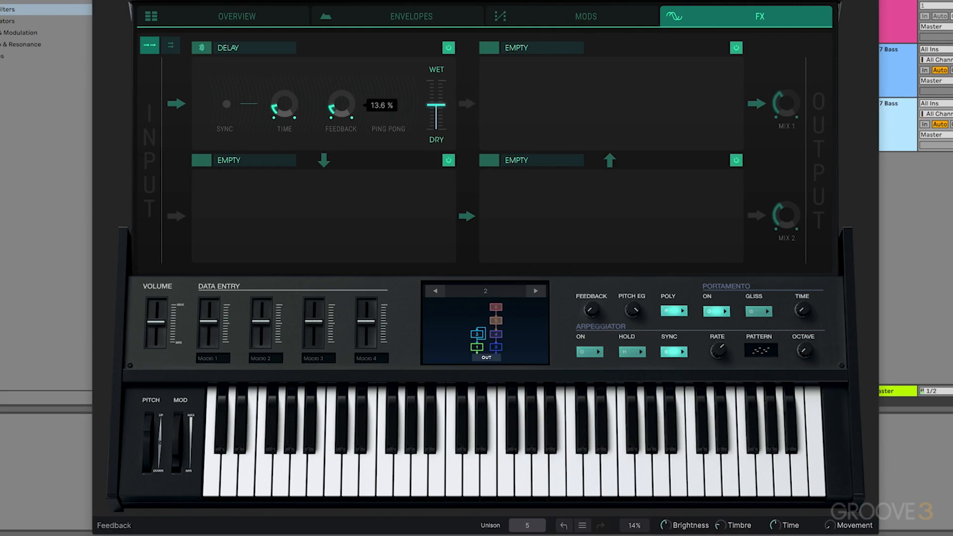
{"action": "left_click_drag", "start_coordinate": [437, 105], "coordinate": [437, 125]}
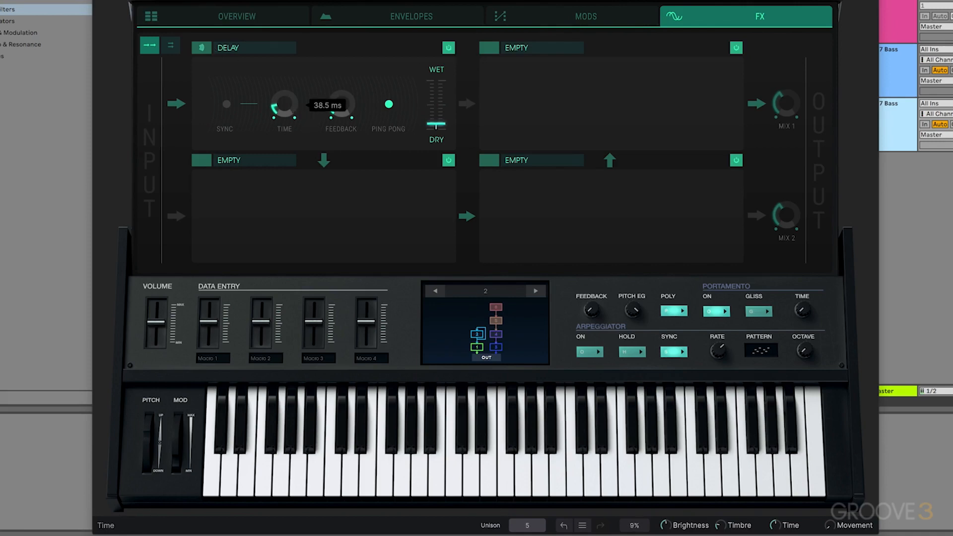
Compare the sound with the Delay bypassed and active, and fine-tune its dry/wet mix
{"action": "left_click", "coordinate": [448, 49]}
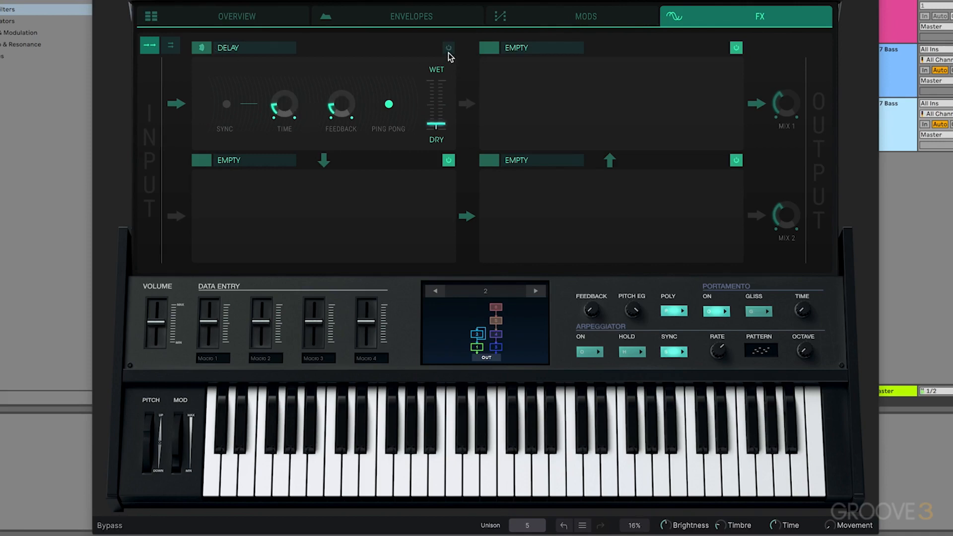
{"action": "left_click", "coordinate": [449, 49]}
{"action": "left_click_drag", "start_coordinate": [437, 125], "coordinate": [436, 131]}
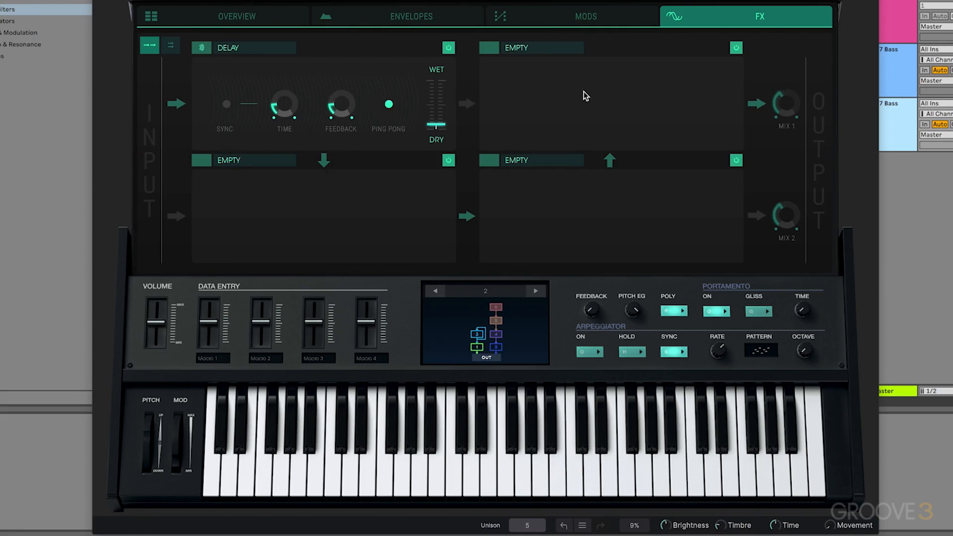
Load a Compressor into effect slot 2 with a lower threshold, about 12.6 dB make-up gain and a fully wet mix
{"action": "left_click", "coordinate": [249, 172]}
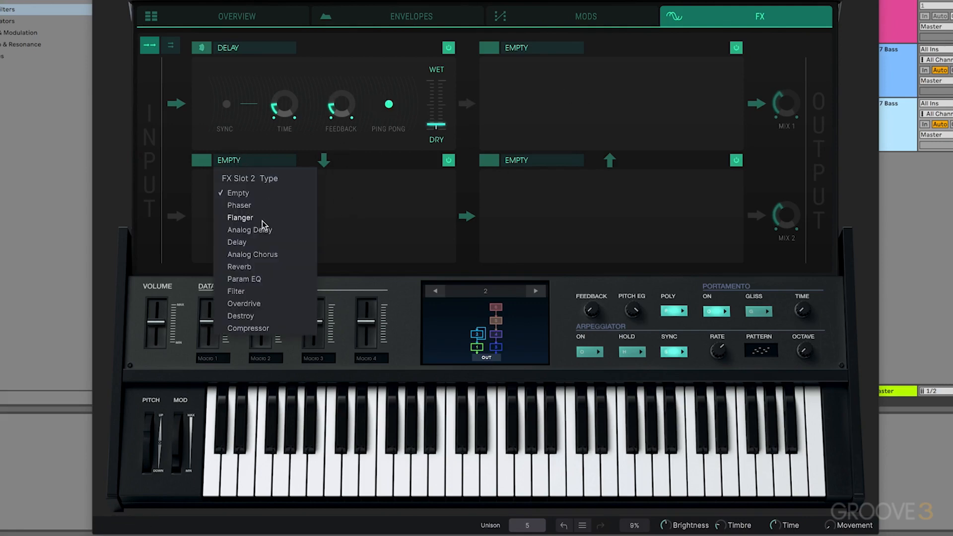
{"action": "left_click", "coordinate": [258, 328]}
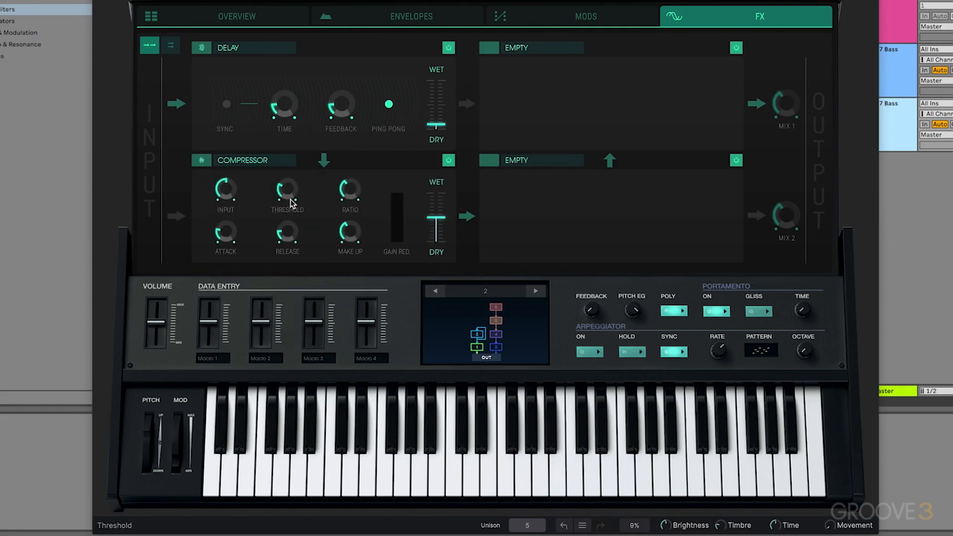
{"action": "left_click_drag", "start_coordinate": [290, 198], "coordinate": [289, 193]}
{"action": "left_click_drag", "start_coordinate": [350, 232], "coordinate": [350, 226]}
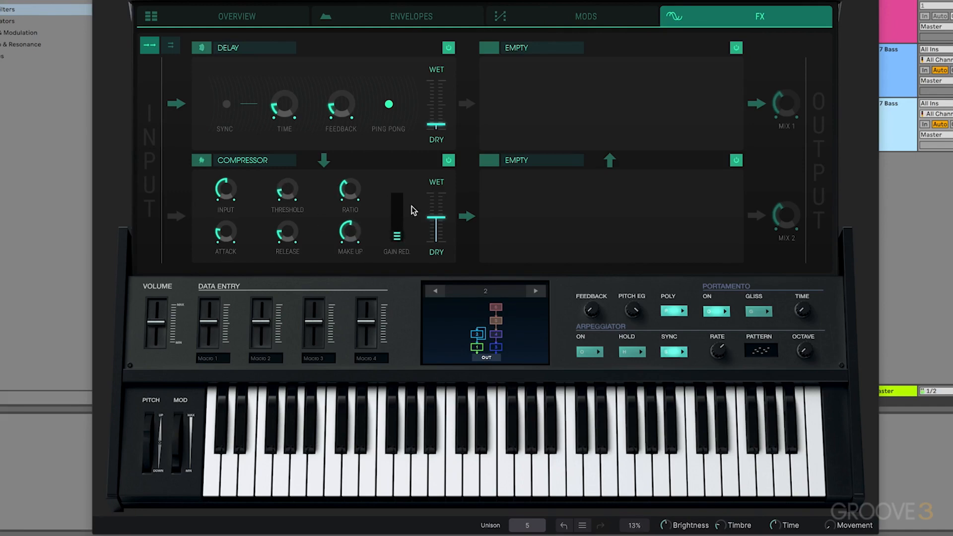
{"action": "left_click_drag", "start_coordinate": [445, 217], "coordinate": [444, 193]}
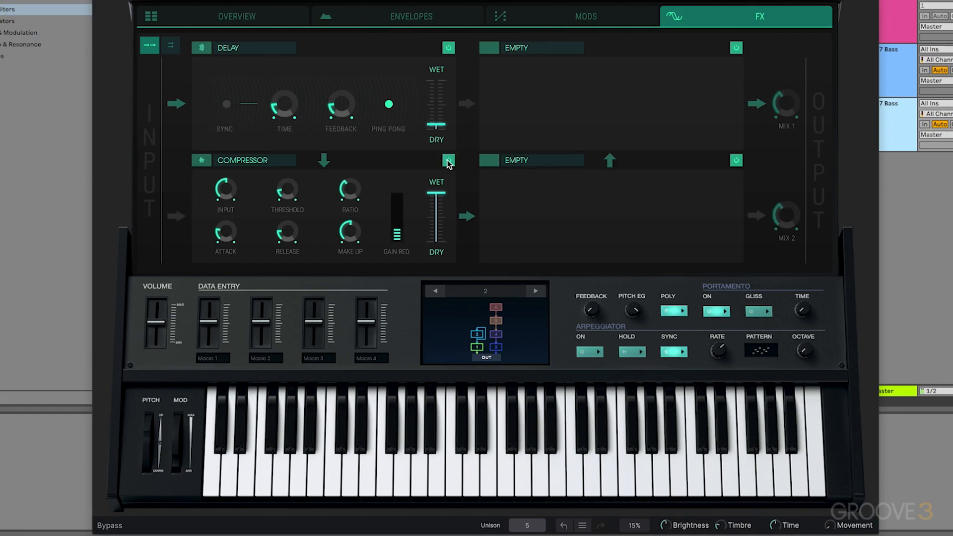
Readjust the Compressor's threshold to -42.0 dB and lengthen its attack, checking the ratio and make-up gain
{"action": "mouse_move", "coordinate": [349, 192]}
{"action": "mouse_move", "coordinate": [287, 189]}
{"action": "left_click_drag", "start_coordinate": [290, 180], "coordinate": [289, 193]}
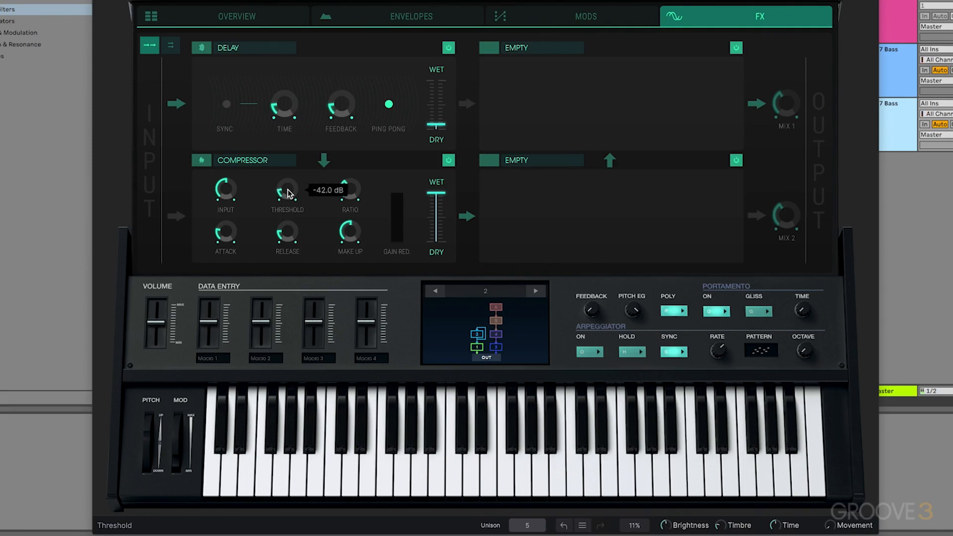
{"action": "left_click", "coordinate": [346, 188]}
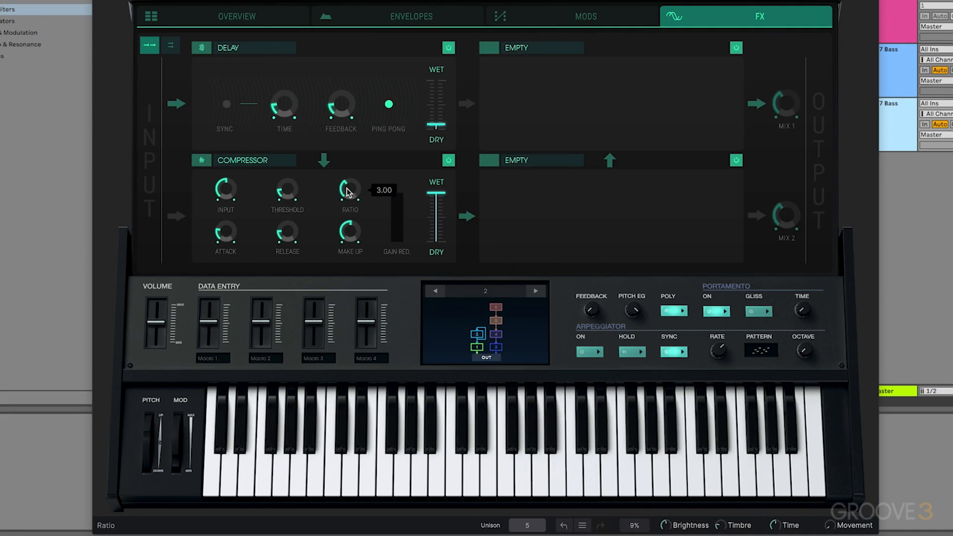
{"action": "left_click", "coordinate": [351, 233]}
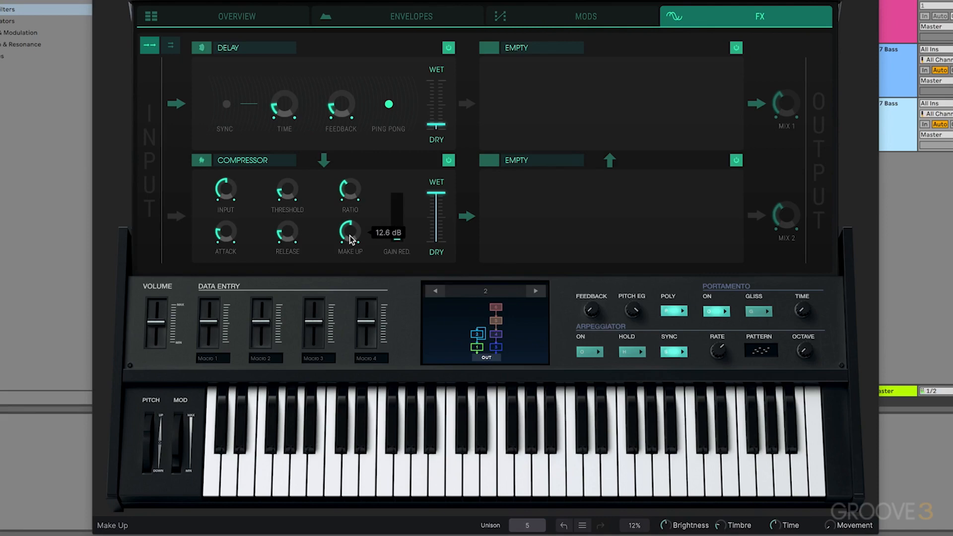
{"action": "mouse_move", "coordinate": [225, 233]}
{"action": "left_mouse_down"}
{"action": "mouse_move", "coordinate": [225, 224]}
{"action": "mouse_move", "coordinate": [227, 235]}
{"action": "left_mouse_up"}
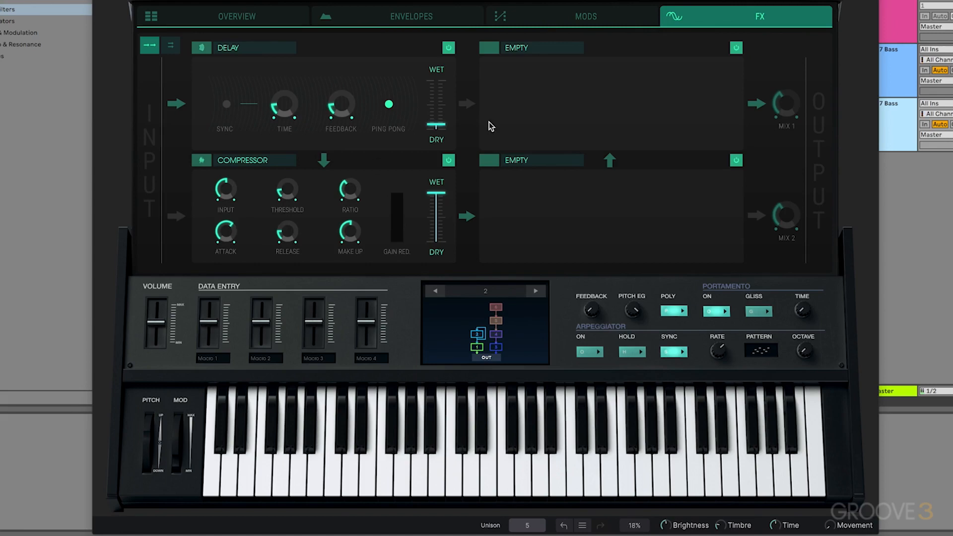
Load an Overdrive into effect slot 3 with about 55.6 % drive and a mix of about 17 % wet
{"action": "left_click", "coordinate": [517, 160]}
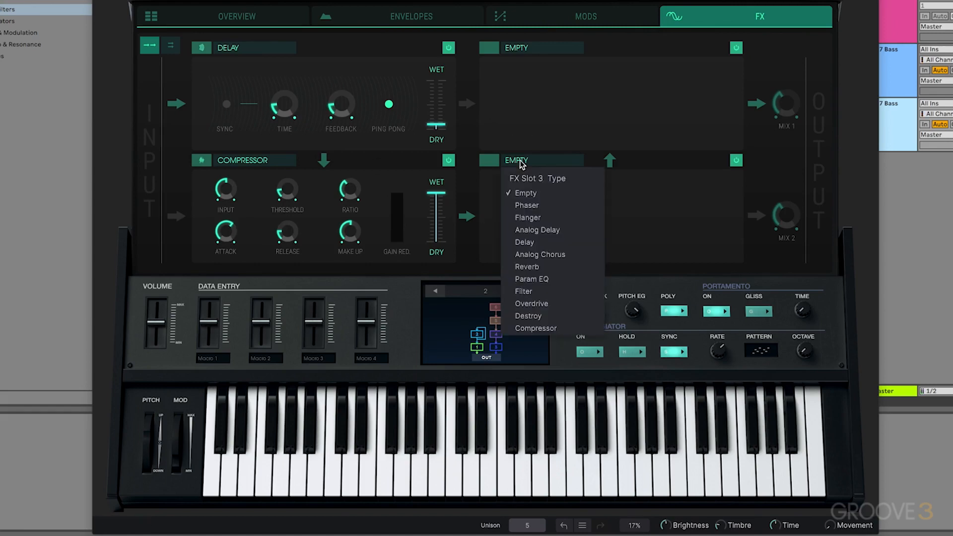
{"action": "left_click", "coordinate": [540, 304]}
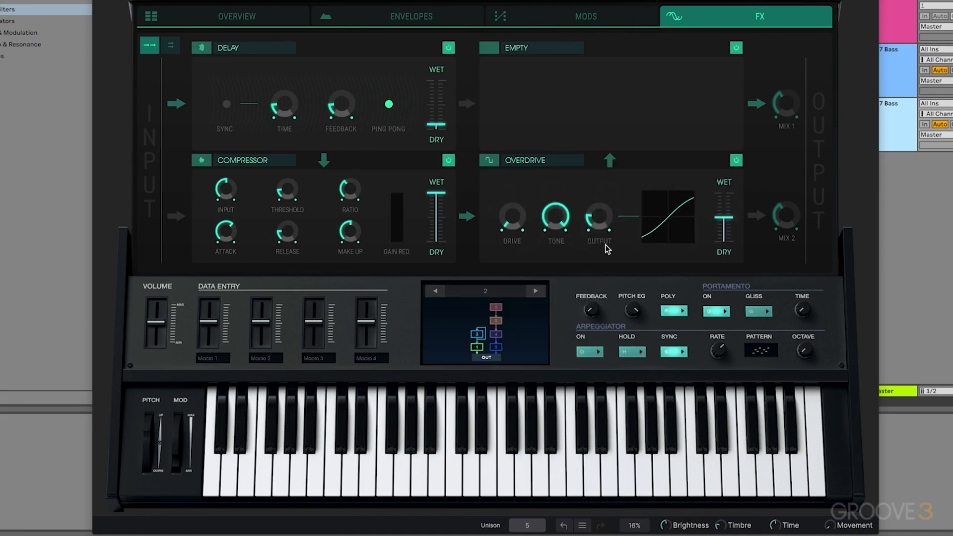
{"action": "mouse_move", "coordinate": [512, 216]}
{"action": "left_mouse_down"}
{"action": "mouse_move", "coordinate": [512, 199]}
{"action": "mouse_move", "coordinate": [514, 222]}
{"action": "left_mouse_up"}
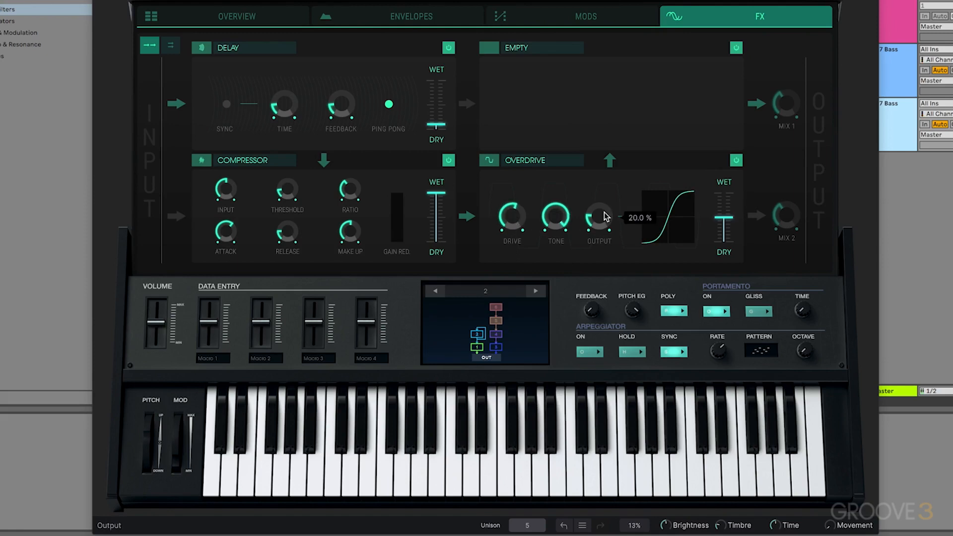
{"action": "mouse_move", "coordinate": [724, 219]}
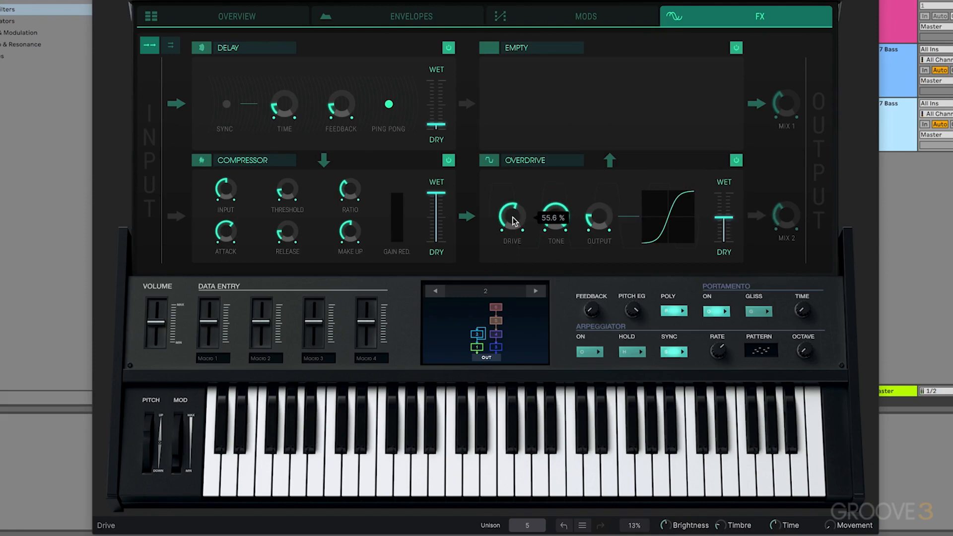
{"action": "left_click_drag", "start_coordinate": [724, 218], "coordinate": [724, 233]}
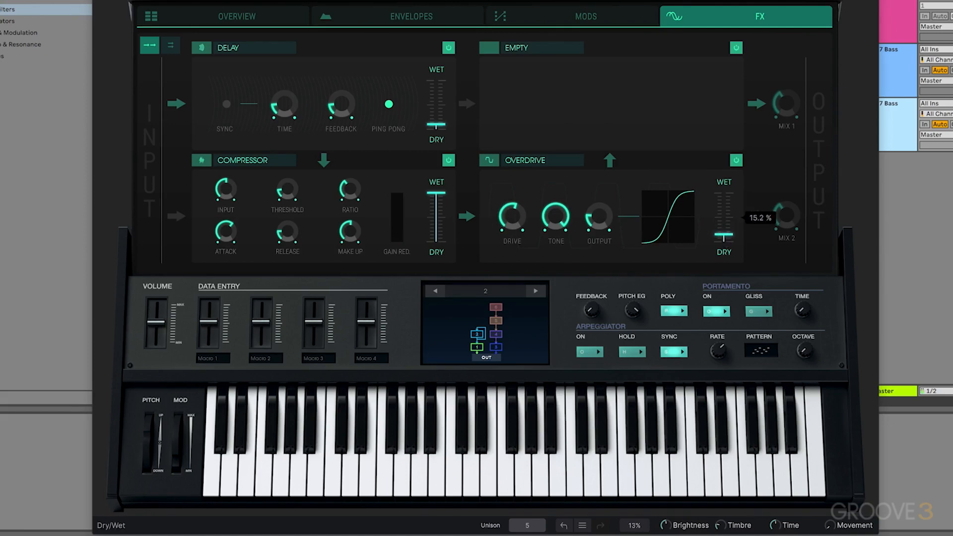
Compare the bass sound with the Overdrive bypassed and active
{"action": "left_click", "coordinate": [737, 160]}
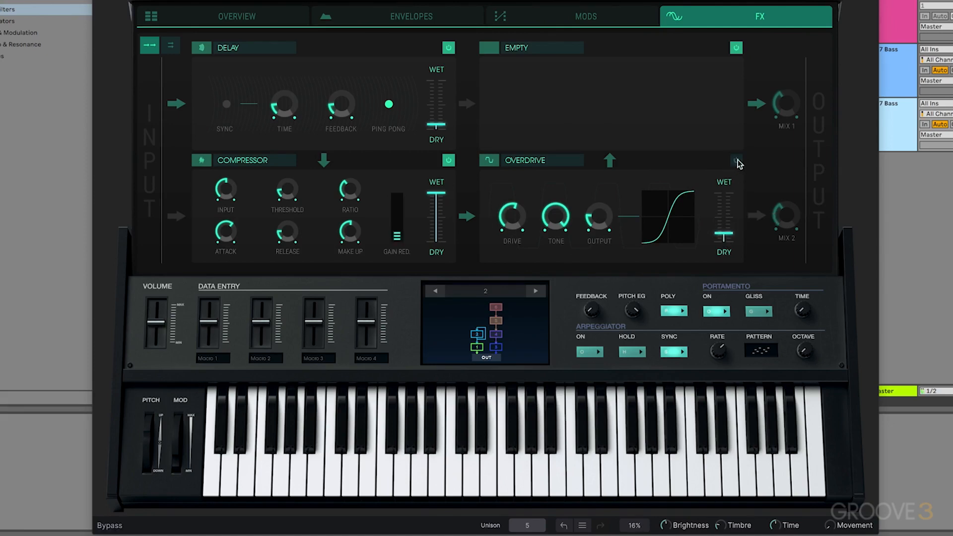
{"action": "left_click", "coordinate": [737, 160]}
{"action": "mouse_move", "coordinate": [720, 239]}
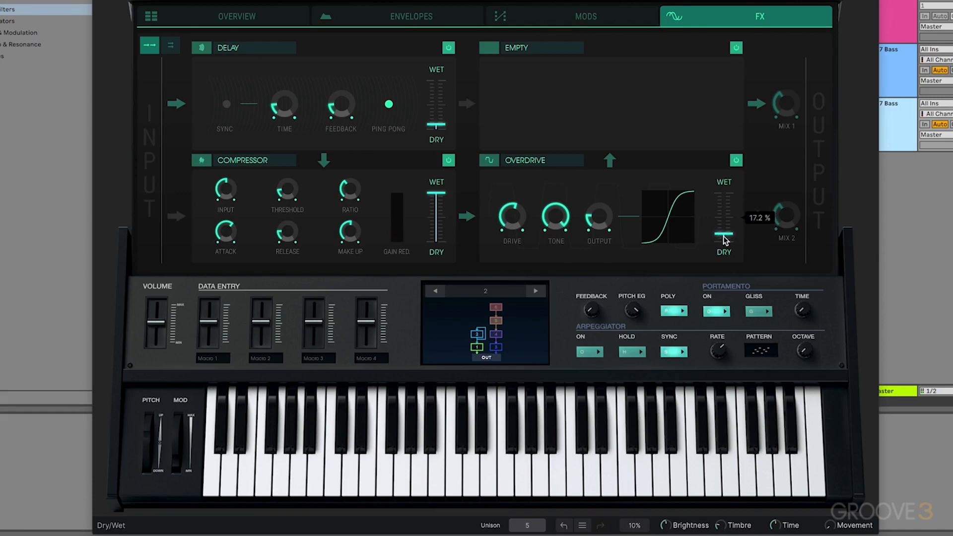
{"action": "left_click", "coordinate": [737, 160]}
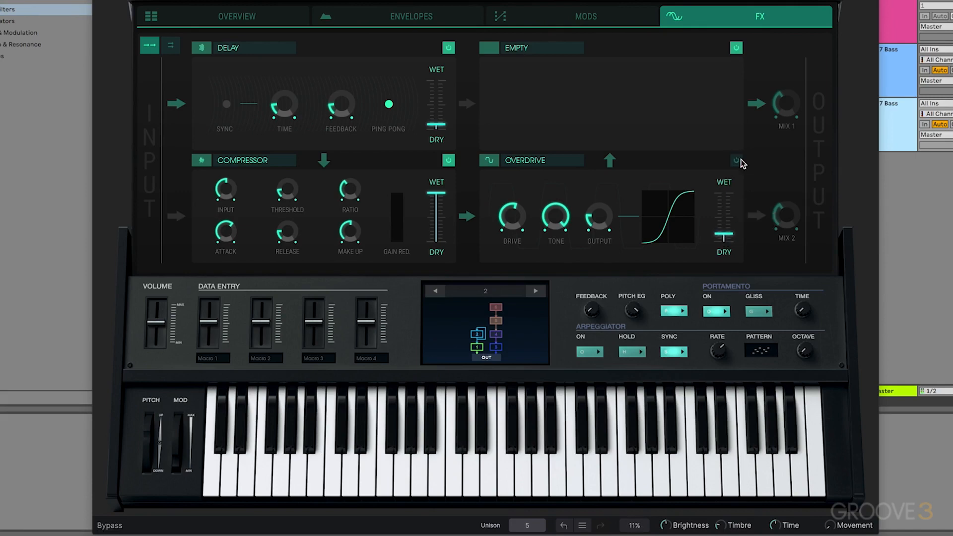
{"action": "left_click", "coordinate": [737, 160]}
Load a Phaser into effect slot 4, lower its feedback, set its mix to about 24.4 % wet and compare it against bypass
{"action": "left_click", "coordinate": [527, 47]}
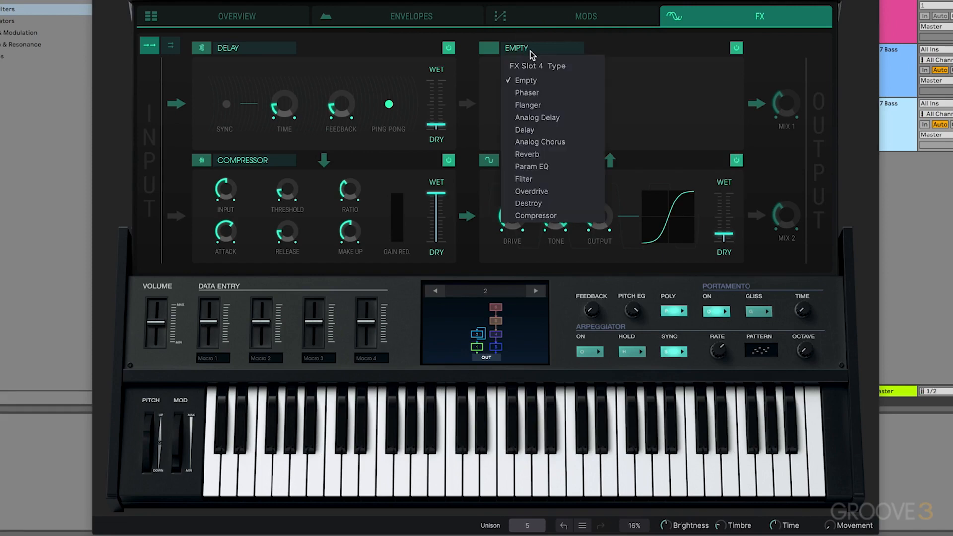
{"action": "left_click", "coordinate": [526, 92]}
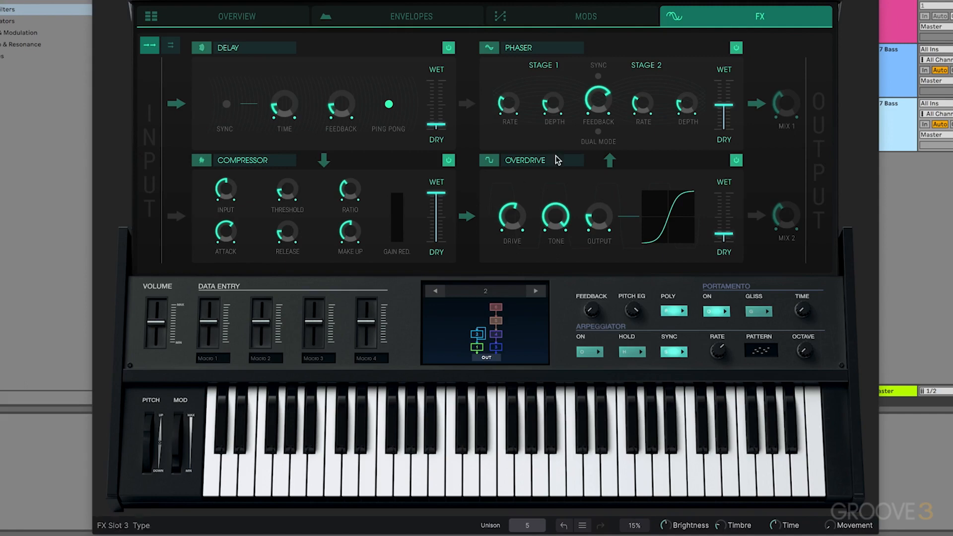
{"action": "left_click_drag", "start_coordinate": [687, 103], "coordinate": [688, 112]}
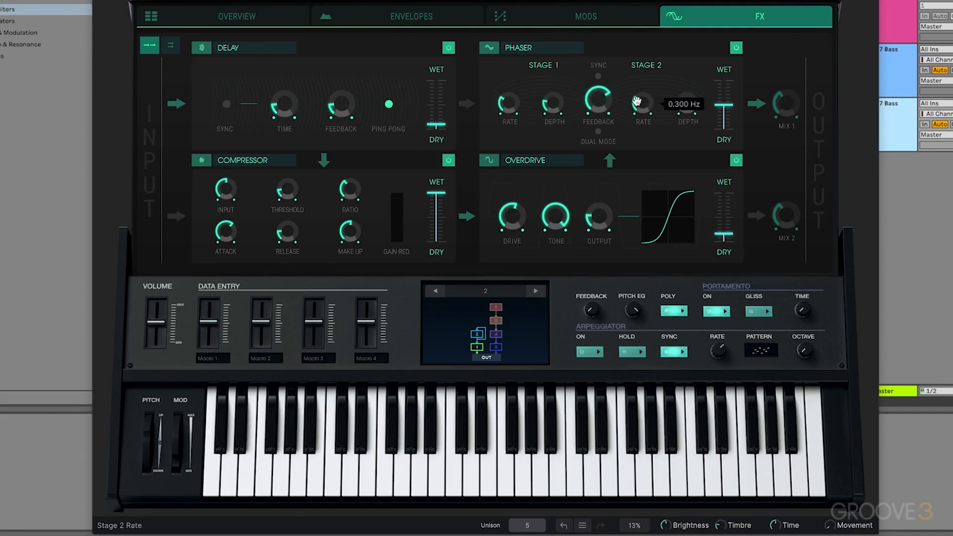
{"action": "left_click_drag", "start_coordinate": [603, 103], "coordinate": [508, 111]}
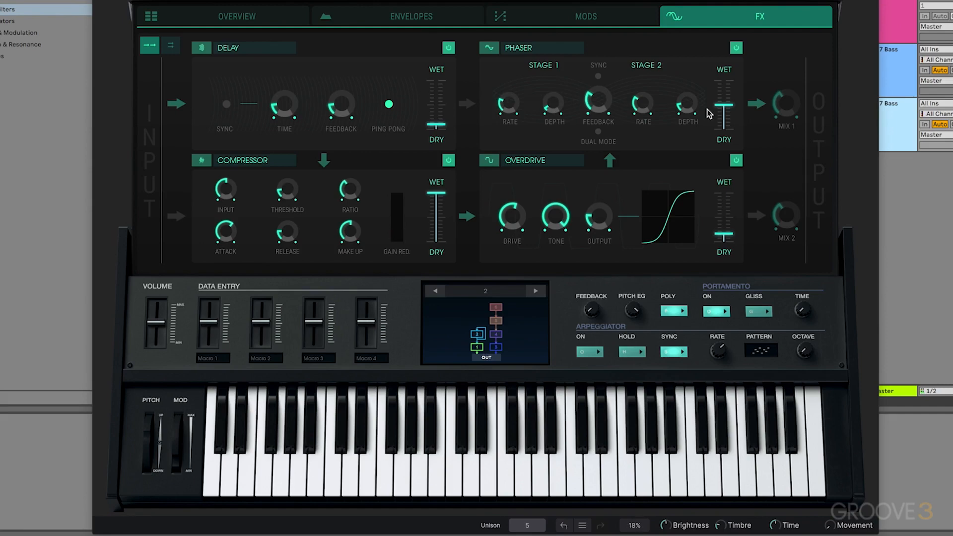
{"action": "left_click_drag", "start_coordinate": [717, 105], "coordinate": [724, 118]}
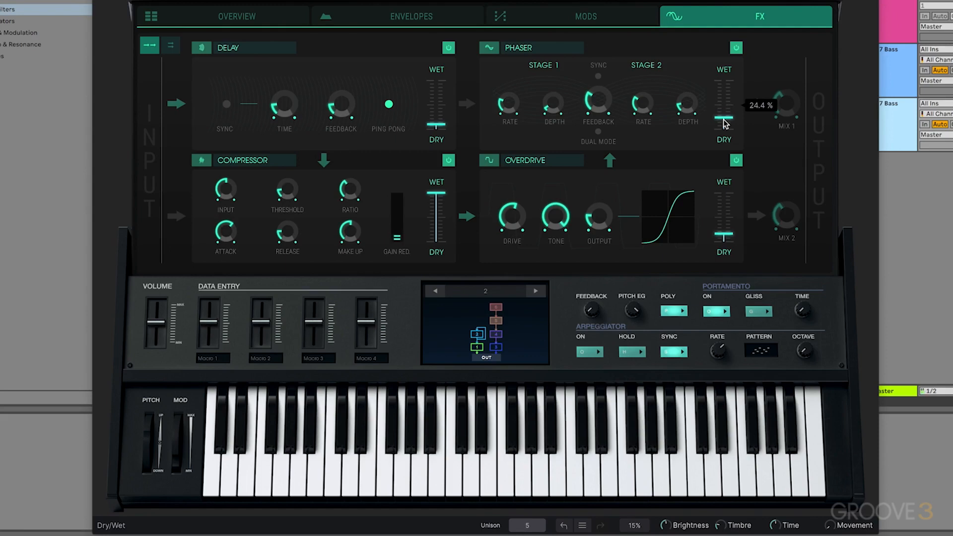
{"action": "left_click", "coordinate": [736, 48]}
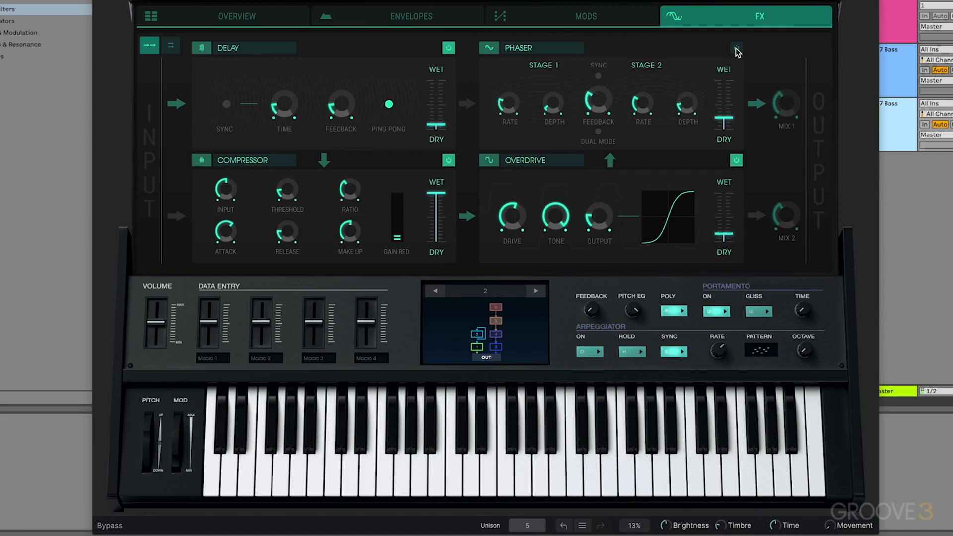
{"action": "left_click", "coordinate": [736, 48]}
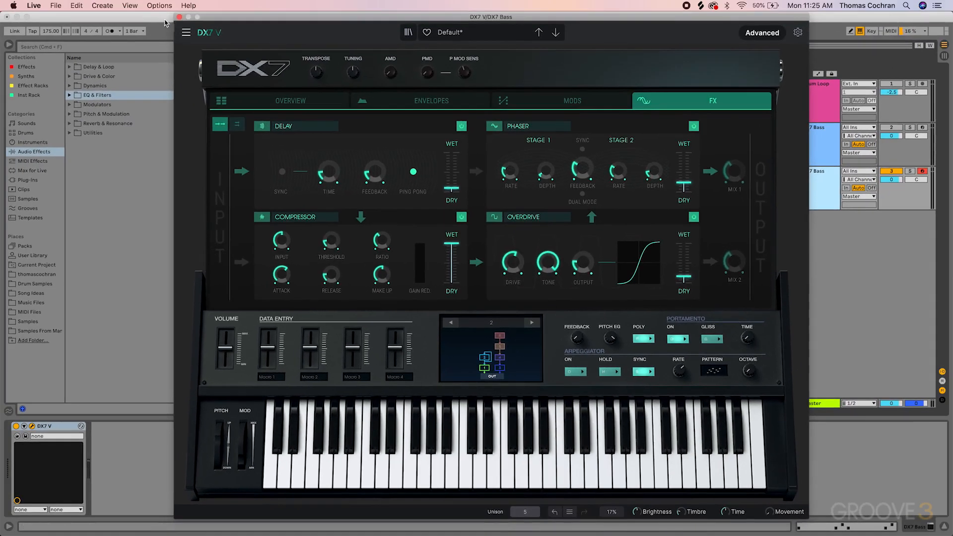
Close the DX7 V window and play the DX7 Bass clip from the start without the drums
{"action": "left_click", "coordinate": [179, 17]}
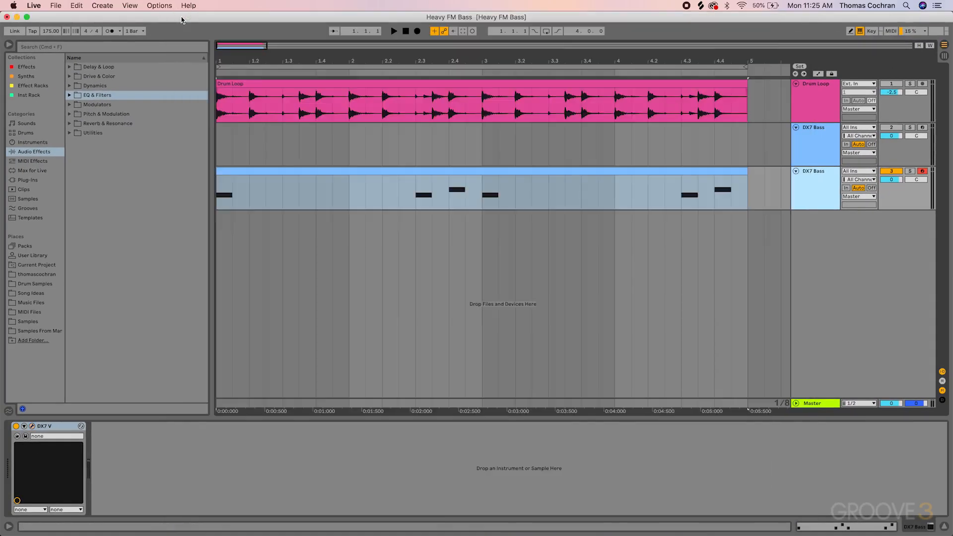
{"action": "left_click", "coordinate": [501, 204]}
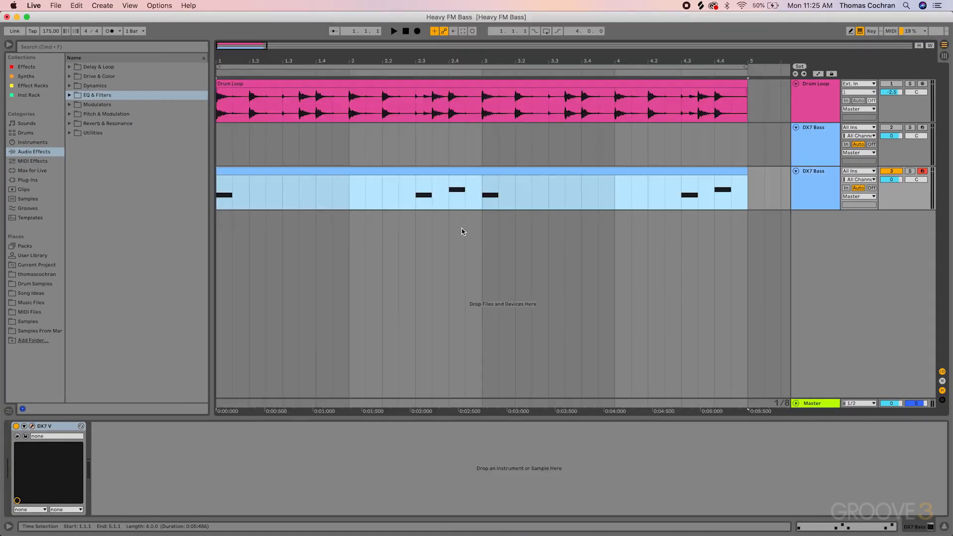
{"action": "left_click", "coordinate": [394, 31]}
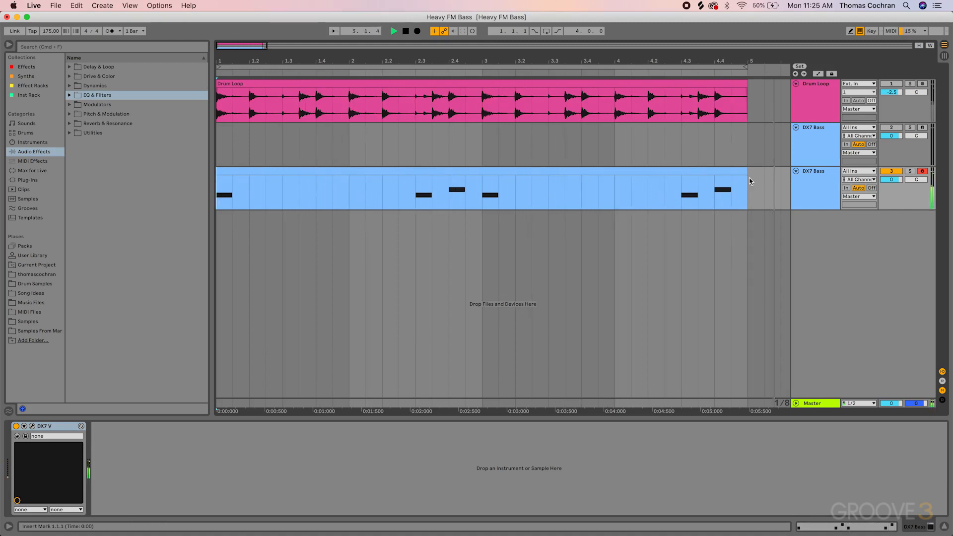
Unmute the Drum Loop track and play the bass clip together with the drums, stopping playback at the end
{"action": "key", "text": "space"}
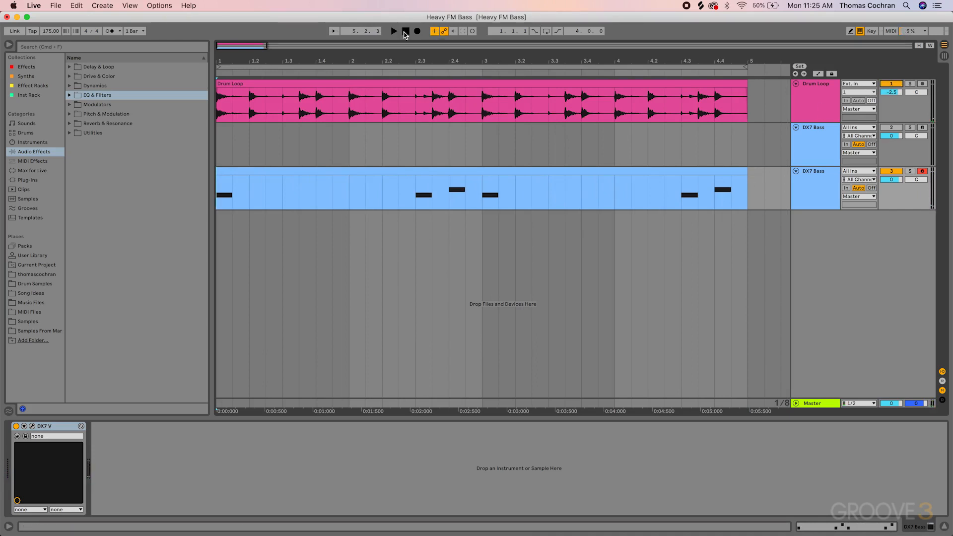
{"action": "key", "text": "space"}
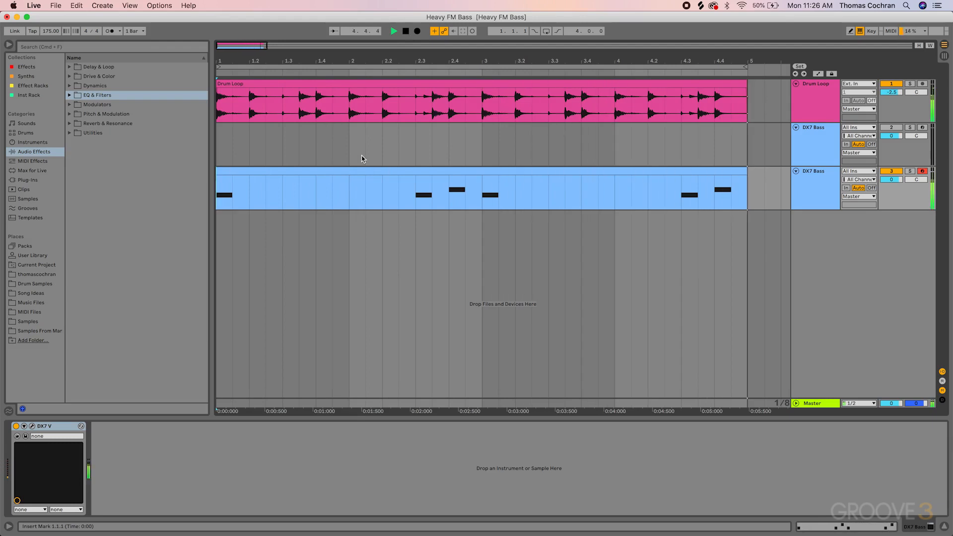
{"action": "key", "text": "space"}
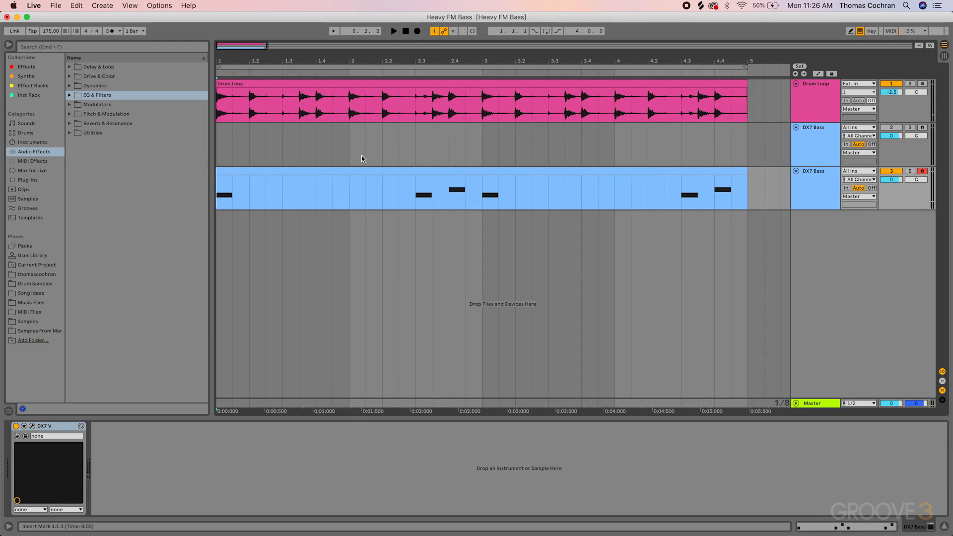